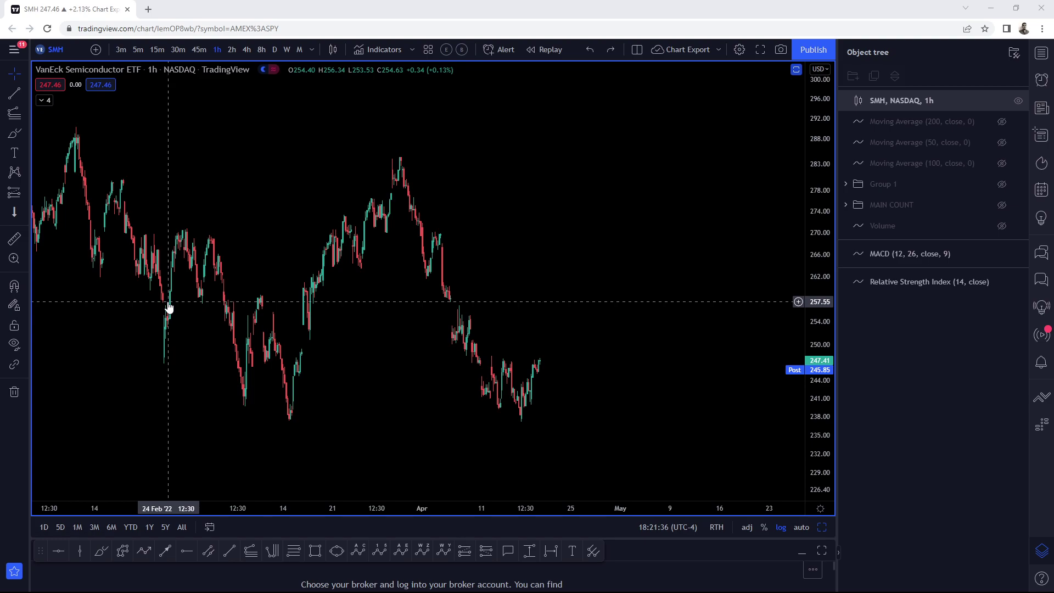
Step: Circle the mid-March and mid-April lows on the SMH hourly chart with the Brush tool
{"action": "scroll", "coordinate": [168, 307], "scroll_direction": "down", "scroll_amount": 5}
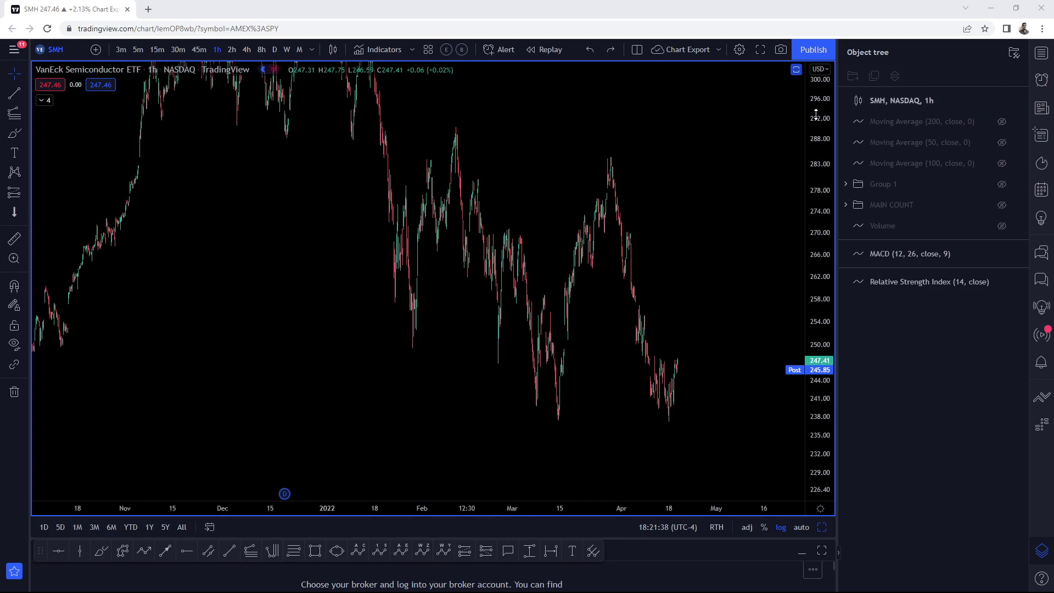
{"action": "left_click_drag", "start_coordinate": [797, 334], "coordinate": [713, 334]}
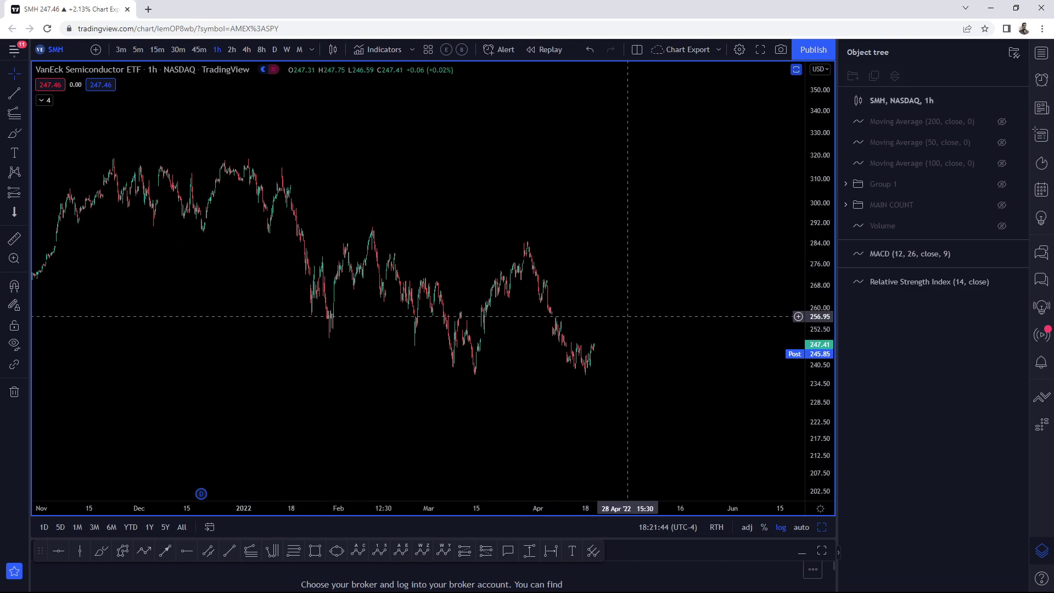
{"action": "left_click_drag", "start_coordinate": [817, 422], "coordinate": [720, 396]}
{"action": "scroll", "coordinate": [720, 396], "scroll_direction": "up", "scroll_amount": 3}
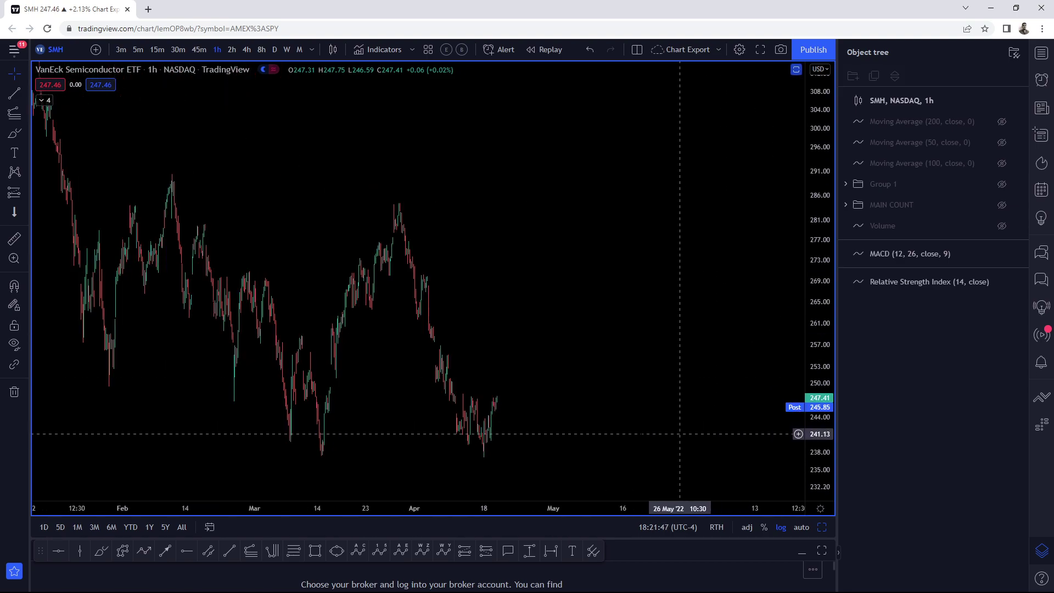
{"action": "left_click", "coordinate": [107, 552]}
{"action": "left_click_drag", "start_coordinate": [331, 442], "coordinate": [337, 444]}
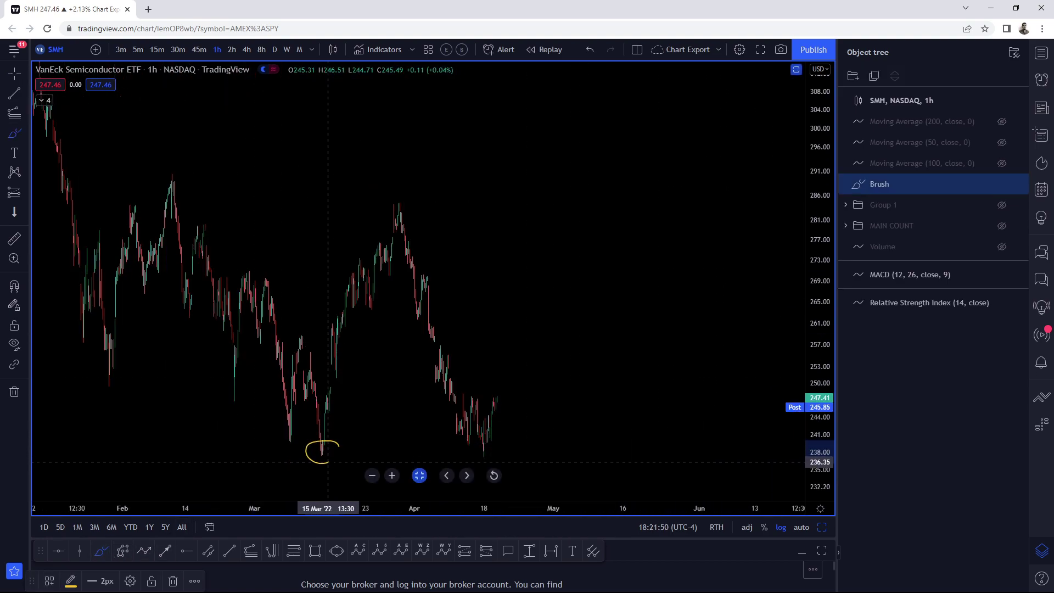
{"action": "mouse_move", "coordinate": [476, 459]}
{"action": "left_mouse_down"}
{"action": "mouse_move", "coordinate": [494, 443]}
{"action": "mouse_move", "coordinate": [473, 442]}
{"action": "mouse_move", "coordinate": [475, 460]}
{"action": "left_mouse_up"}
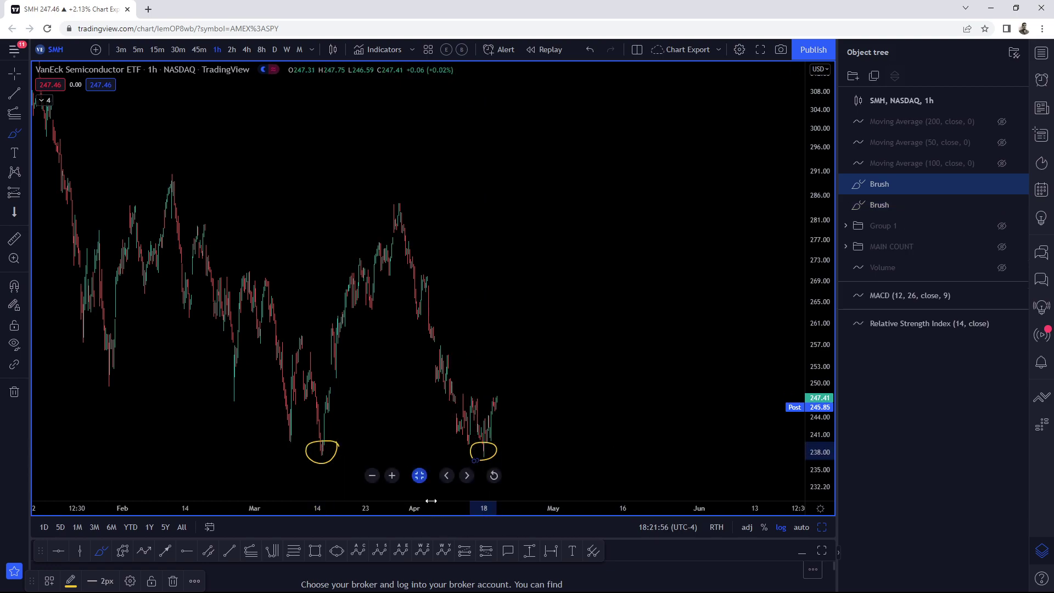
Step: Undo both brush circles and leave freehand drawing mode
{"action": "key", "text": "ctrl"}
{"action": "key", "text": "ctrl+z"}
{"action": "key", "text": "ctrl+z"}
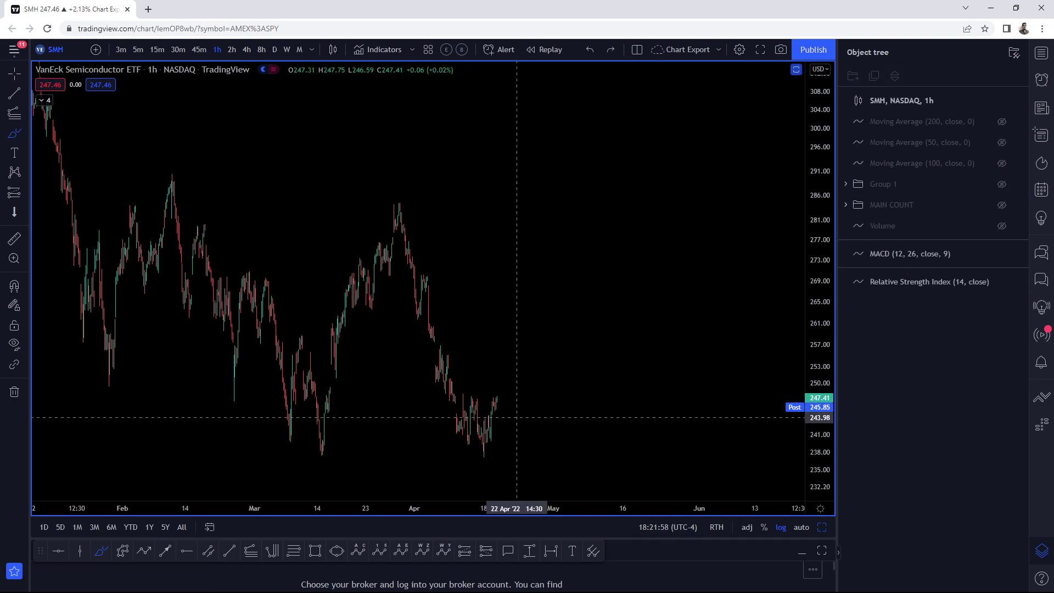
{"action": "key", "text": "Escape"}
{"action": "left_click_drag", "start_coordinate": [497, 439], "coordinate": [502, 377]}
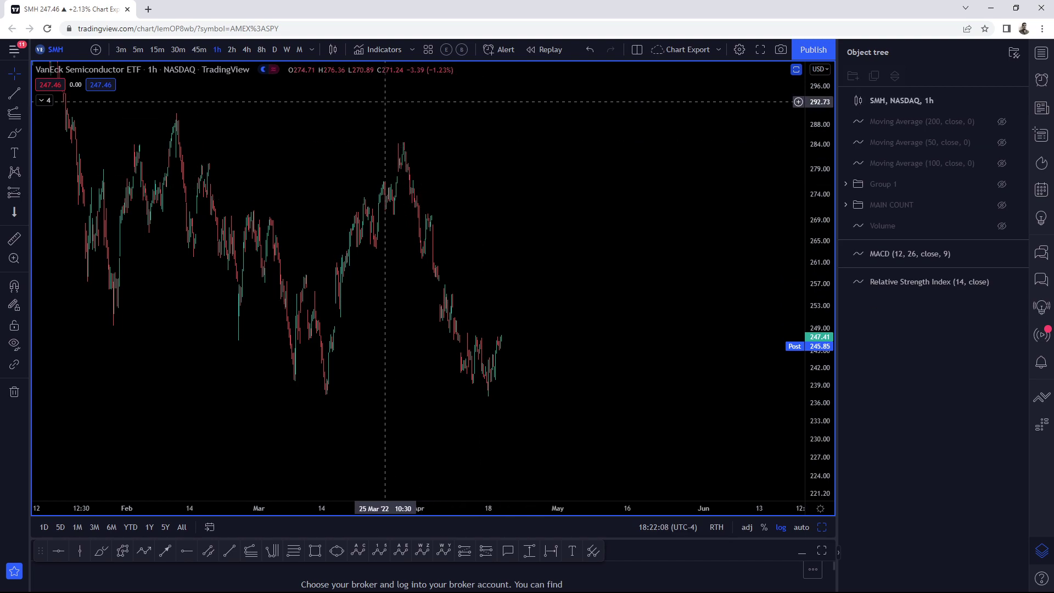
Step: Switch SMH to a Line chart, then sketch and undo the March-low-to-April-high swing
{"action": "left_click", "coordinate": [333, 49]}
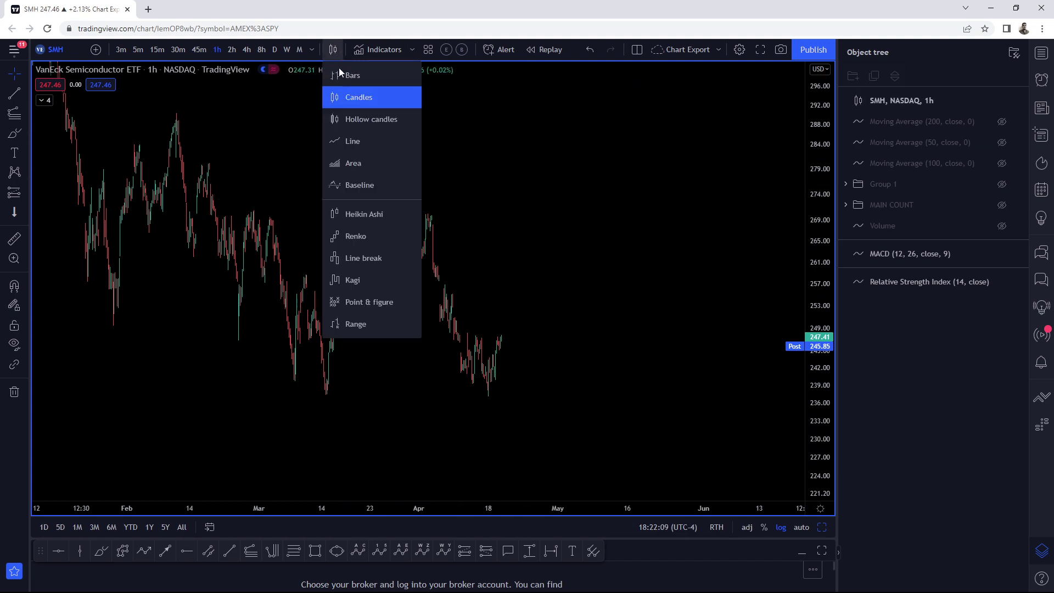
{"action": "left_click", "coordinate": [360, 141]}
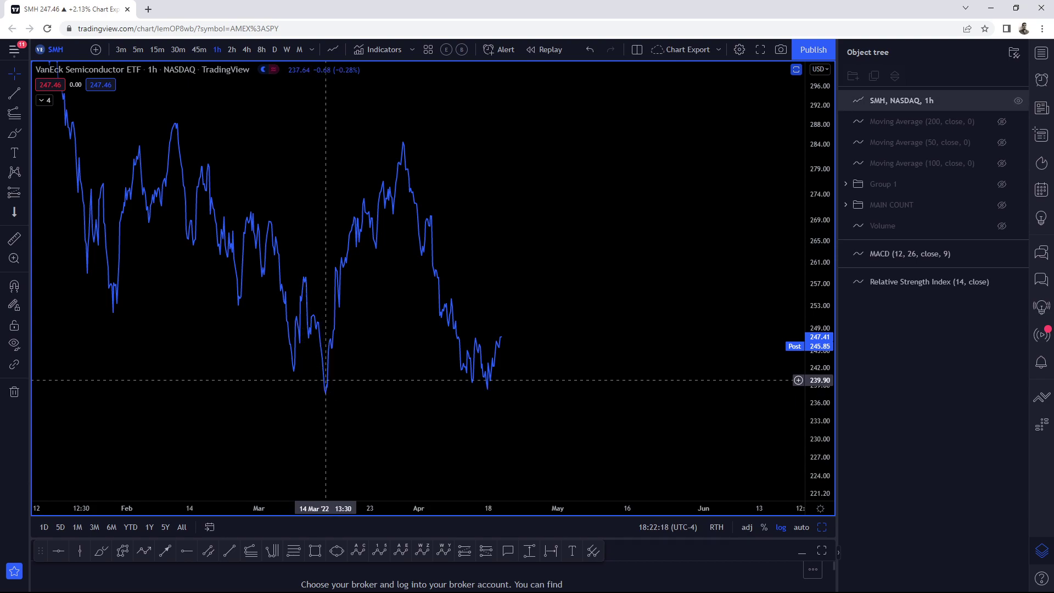
{"action": "left_click", "coordinate": [101, 551]}
{"action": "mouse_move", "coordinate": [323, 394]}
{"action": "left_mouse_down"}
{"action": "mouse_move", "coordinate": [405, 146]}
{"action": "mouse_move", "coordinate": [492, 382]}
{"action": "left_mouse_up"}
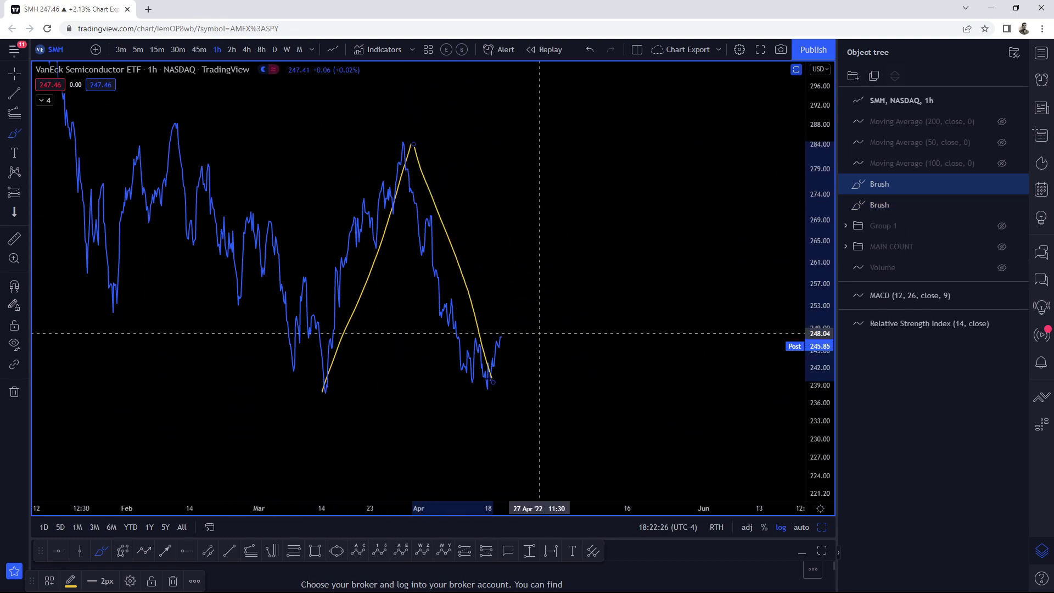
{"action": "key", "text": "ctrl+z"}
{"action": "key", "text": "ctrl+z"}
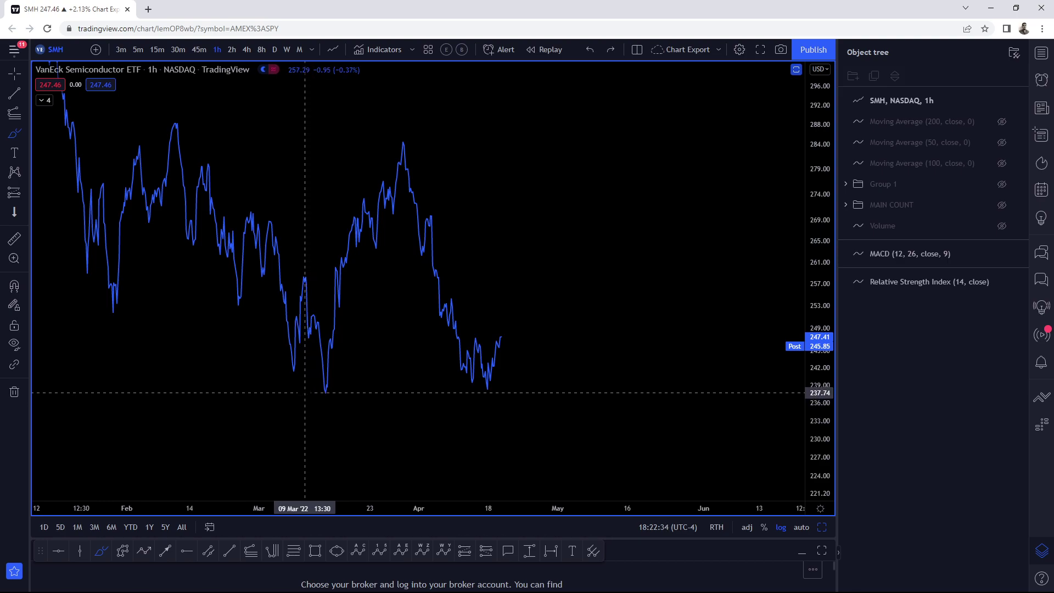
Step: Underline the March and April lows, then undo and delete both underlines
{"action": "left_click_drag", "start_coordinate": [306, 391], "coordinate": [338, 392]}
{"action": "left_click_drag", "start_coordinate": [480, 391], "coordinate": [523, 390]}
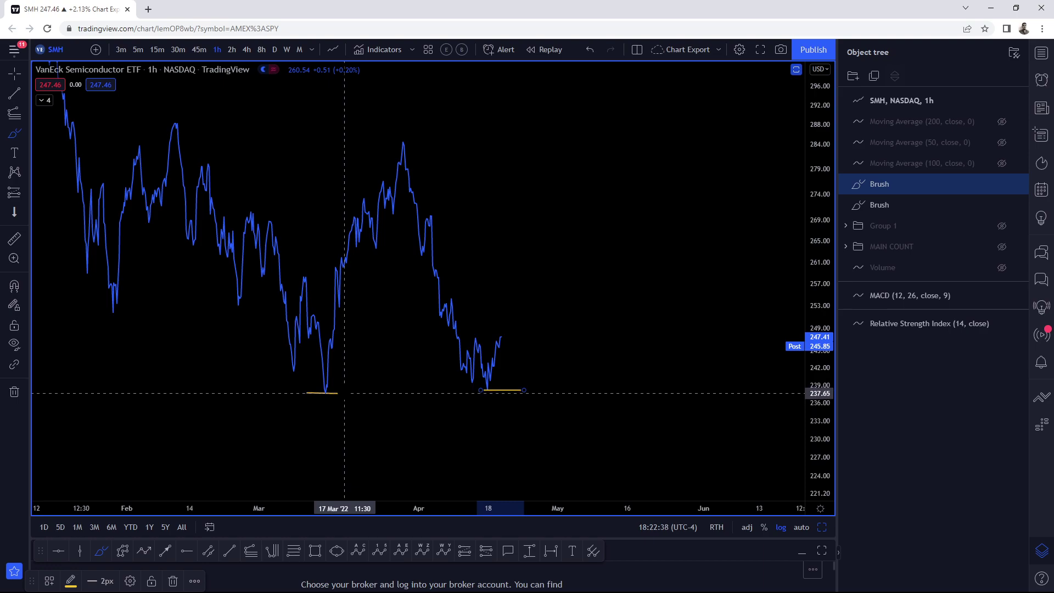
{"action": "key", "text": "ctrl+z"}
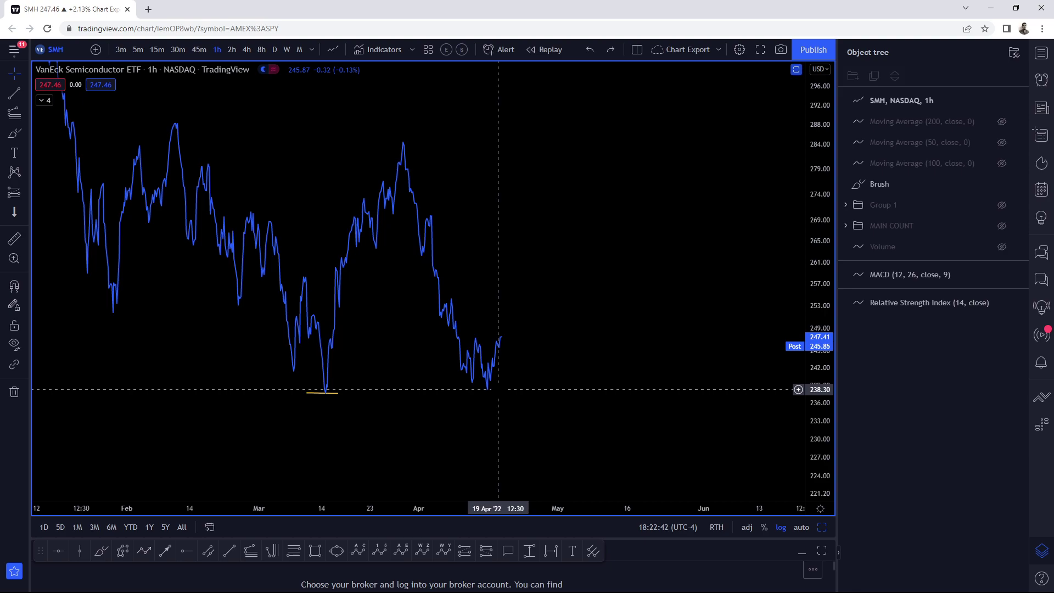
{"action": "left_click", "coordinate": [337, 393]}
{"action": "key", "text": "Delete"}
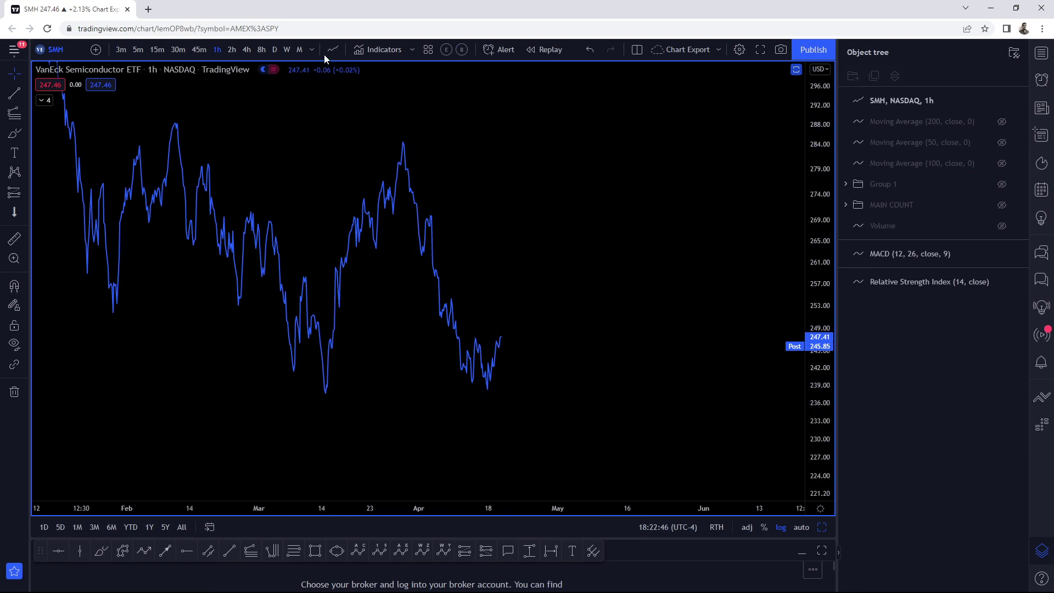
Step: Return SMH to Candles, unhide Group 1 in the Object tree, and fit its wave labels in view
{"action": "left_click", "coordinate": [332, 50]}
{"action": "left_click", "coordinate": [356, 97]}
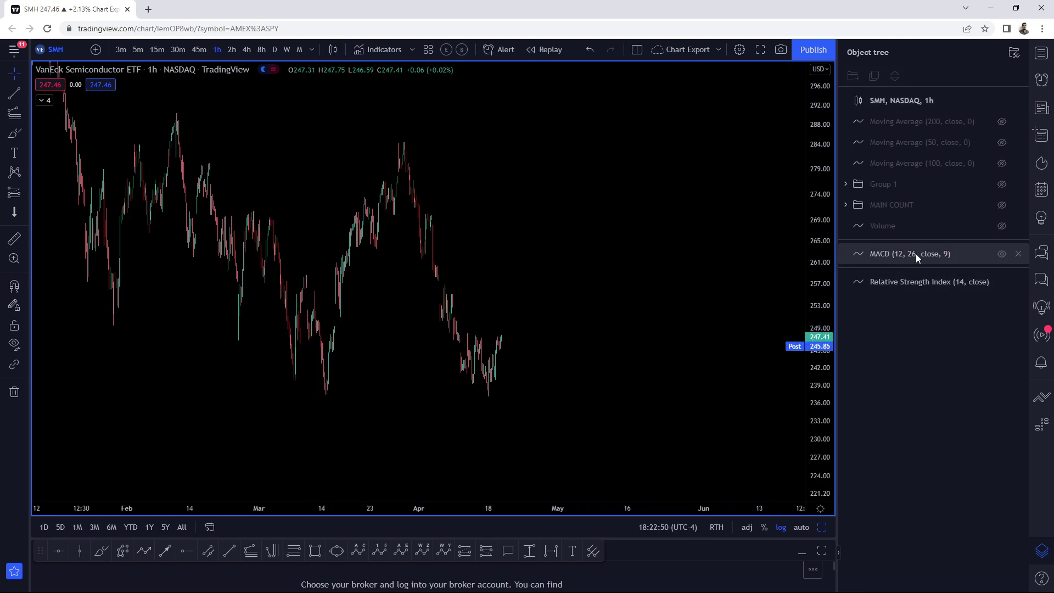
{"action": "left_click", "coordinate": [1001, 185]}
{"action": "left_click_drag", "start_coordinate": [813, 195], "coordinate": [814, 253]}
{"action": "scroll", "coordinate": [715, 289], "scroll_direction": "down", "scroll_amount": 3}
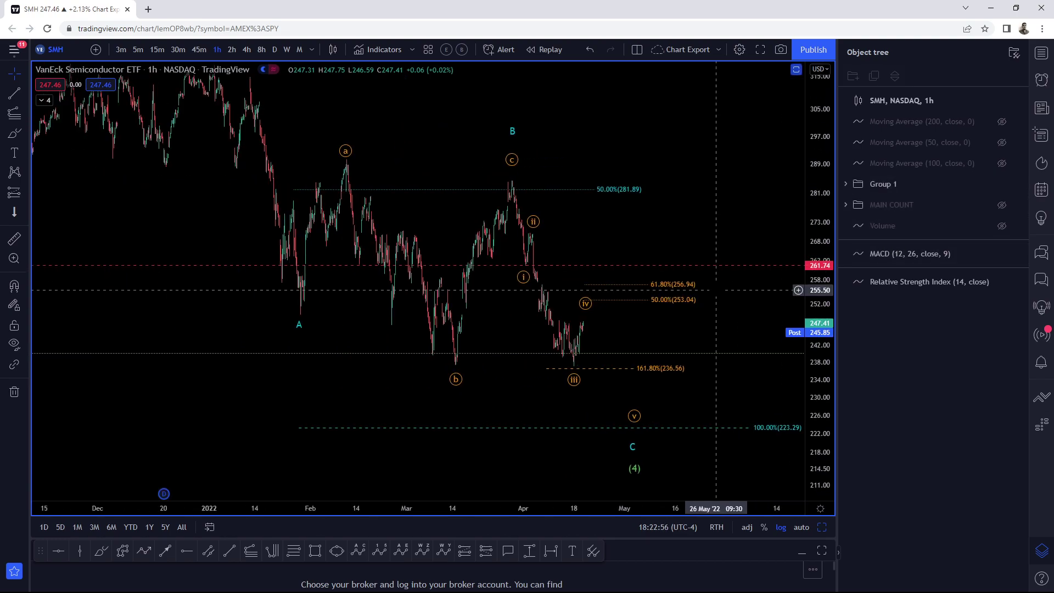
{"action": "scroll", "coordinate": [716, 289], "scroll_direction": "down", "scroll_amount": 4}
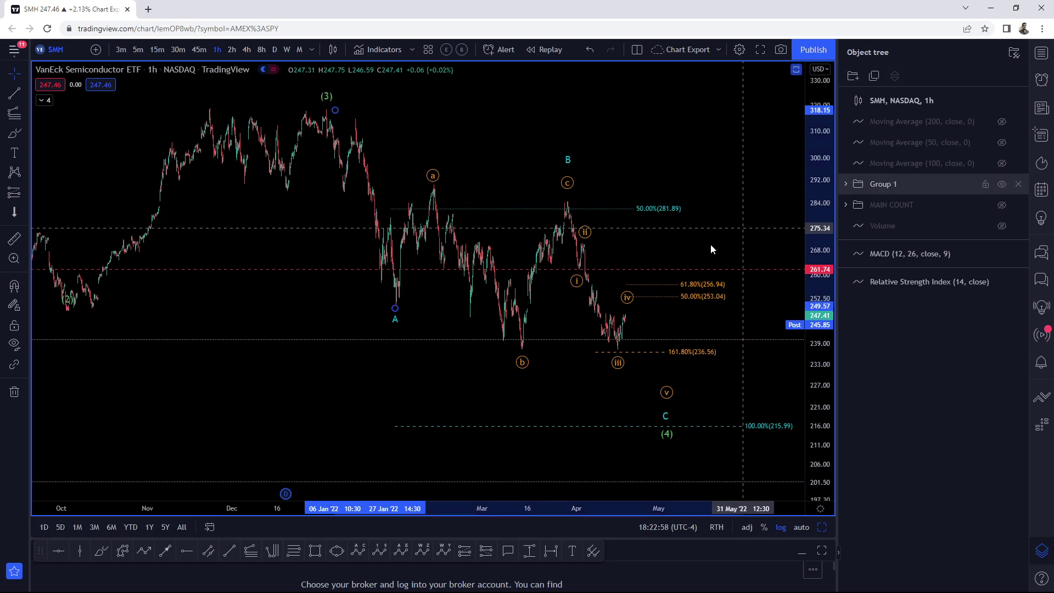
{"action": "left_click_drag", "start_coordinate": [670, 247], "coordinate": [633, 254]}
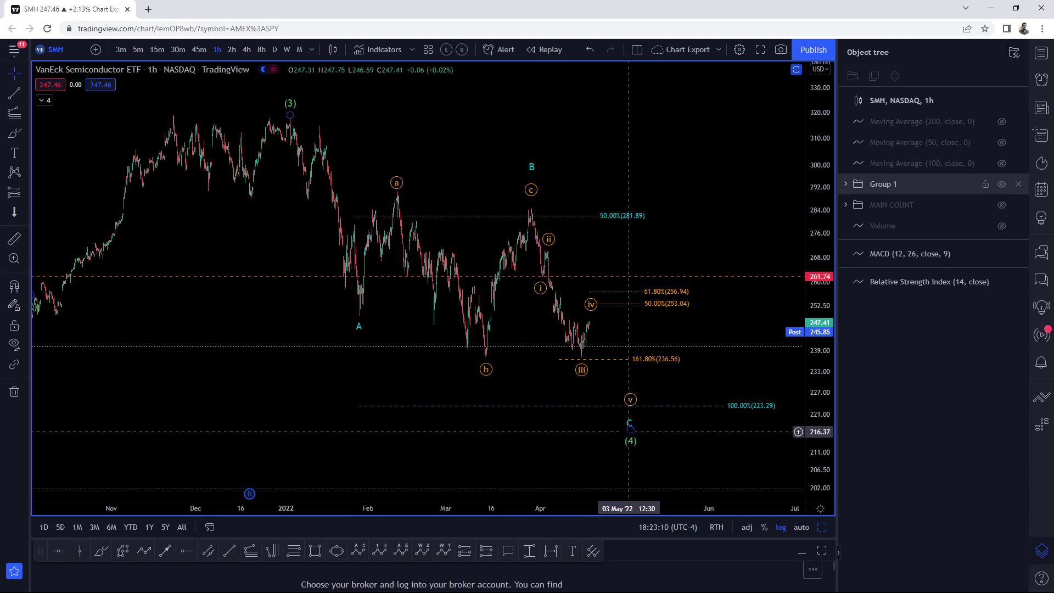
{"action": "scroll", "coordinate": [714, 274], "scroll_direction": "up", "scroll_amount": 3}
{"action": "left_click_drag", "start_coordinate": [817, 398], "coordinate": [820, 327]}
{"action": "left_click_drag", "start_coordinate": [710, 411], "coordinate": [731, 391]}
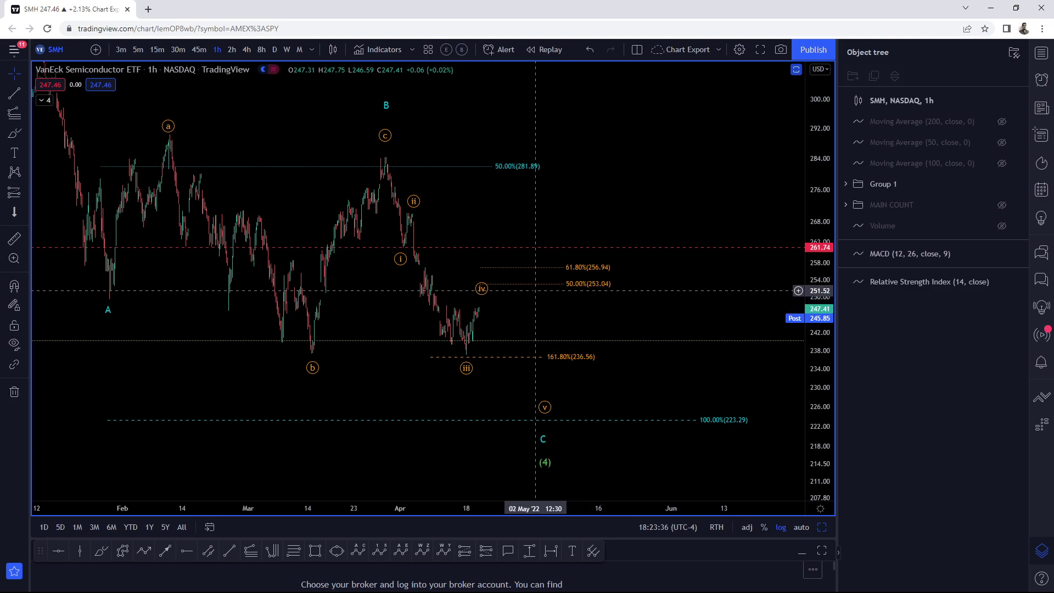
Step: Brush-circle the wave (i) label and sketch a projected rise from (iii), then undo them
{"action": "left_click", "coordinate": [102, 551]}
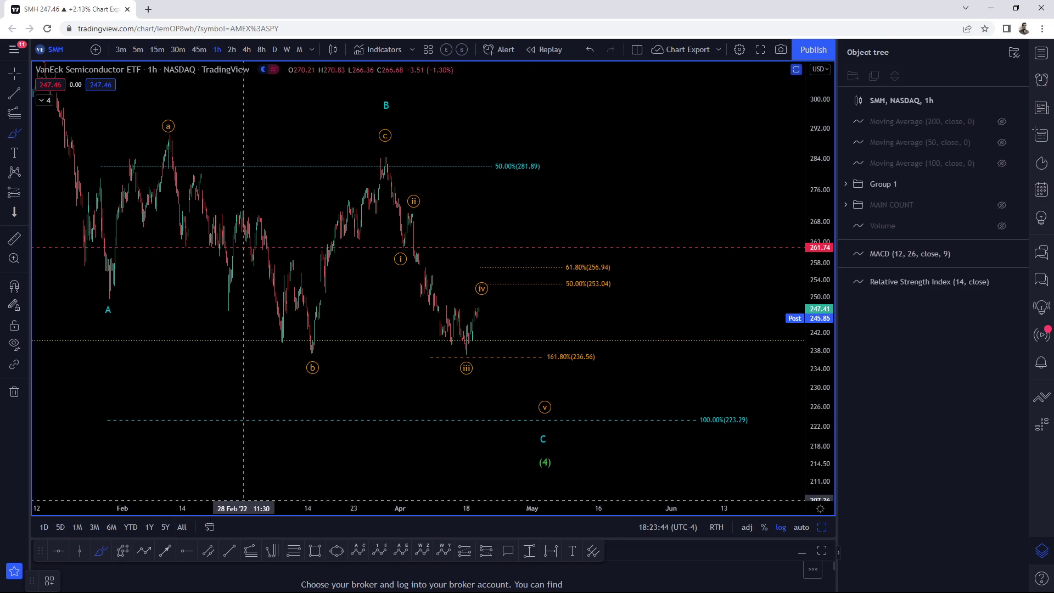
{"action": "mouse_move", "coordinate": [422, 241]}
{"action": "left_mouse_down"}
{"action": "mouse_move", "coordinate": [392, 271]}
{"action": "mouse_move", "coordinate": [417, 231]}
{"action": "left_mouse_up"}
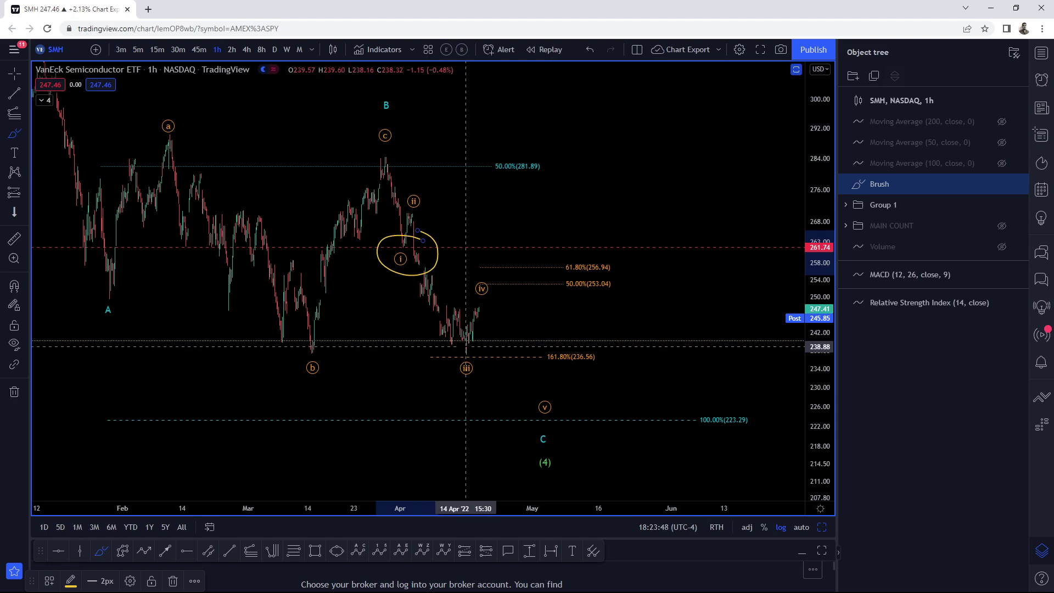
{"action": "mouse_move", "coordinate": [466, 351]}
{"action": "left_mouse_down"}
{"action": "mouse_move", "coordinate": [543, 215]}
{"action": "mouse_move", "coordinate": [516, 249]}
{"action": "mouse_move", "coordinate": [566, 233]}
{"action": "mouse_move", "coordinate": [615, 150]}
{"action": "left_mouse_up"}
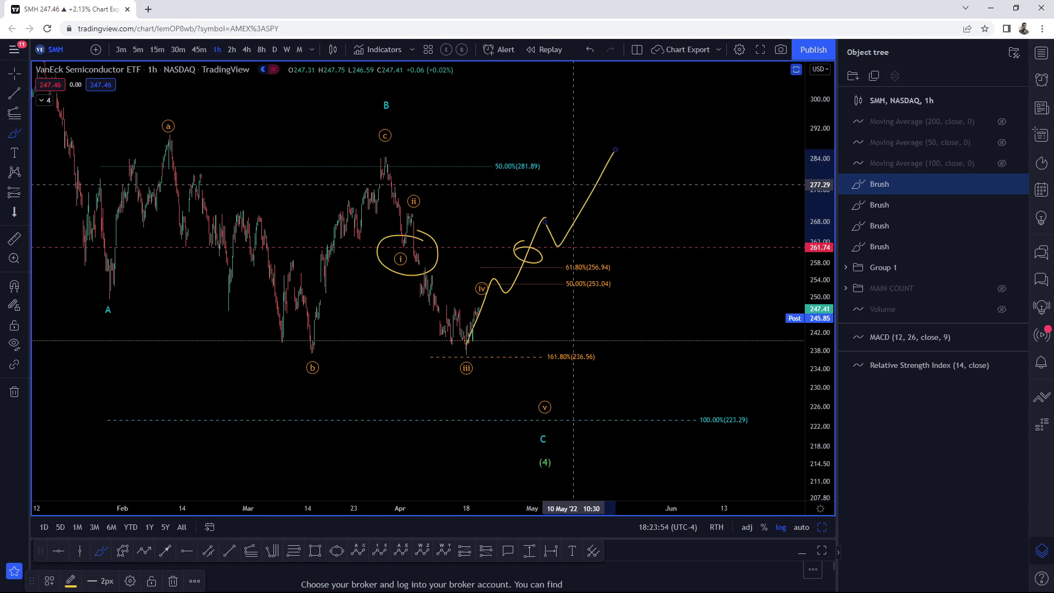
{"action": "key", "text": "ctrl+z"}
{"action": "key", "text": "ctrl+z"}
{"action": "key", "text": "ctrl+z"}
{"action": "key", "text": "ctrl+z"}
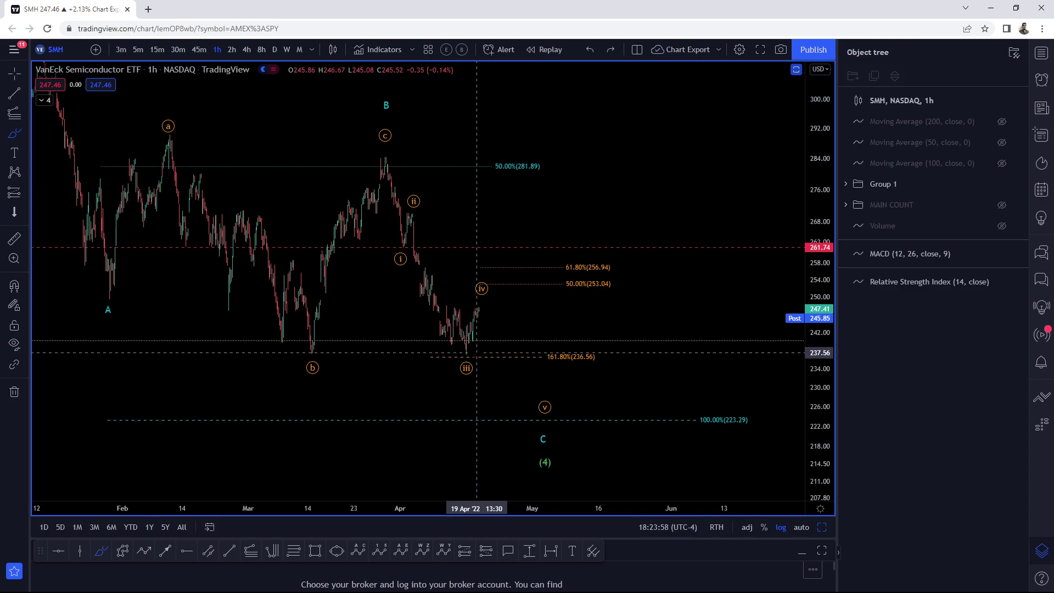
Step: Sketch a projected price path up from the (iii) low with pullback marks, then undo every stroke
{"action": "left_click_drag", "start_coordinate": [468, 349], "coordinate": [520, 239]}
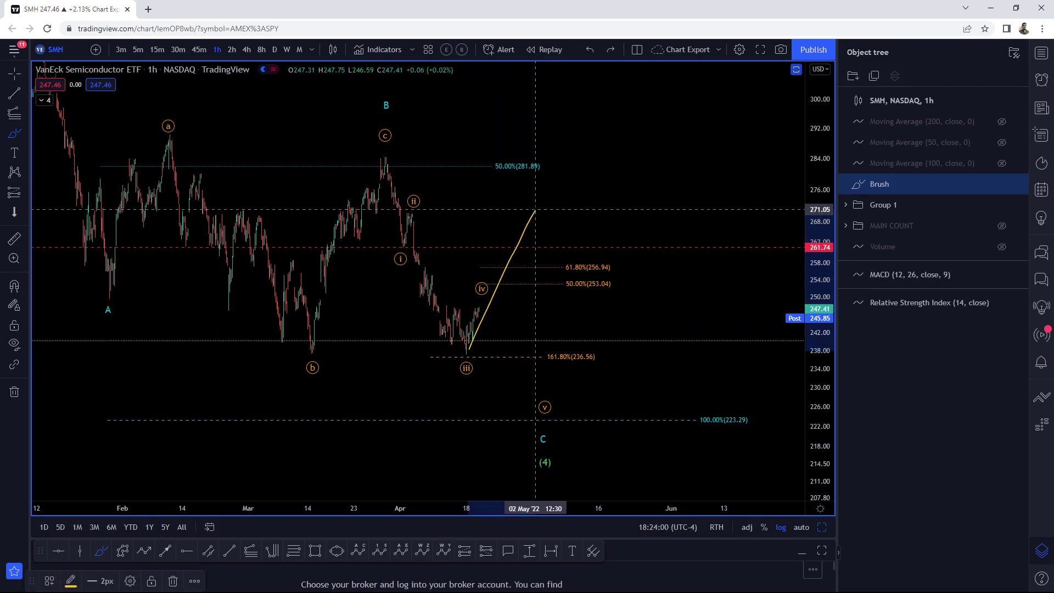
{"action": "mouse_move", "coordinate": [535, 210]}
{"action": "left_mouse_down"}
{"action": "mouse_move", "coordinate": [565, 196]}
{"action": "mouse_move", "coordinate": [586, 248]}
{"action": "left_mouse_up"}
{"action": "mouse_move", "coordinate": [560, 194]}
{"action": "left_mouse_down"}
{"action": "mouse_move", "coordinate": [564, 216]}
{"action": "mouse_move", "coordinate": [577, 207]}
{"action": "mouse_move", "coordinate": [590, 247]}
{"action": "left_mouse_up"}
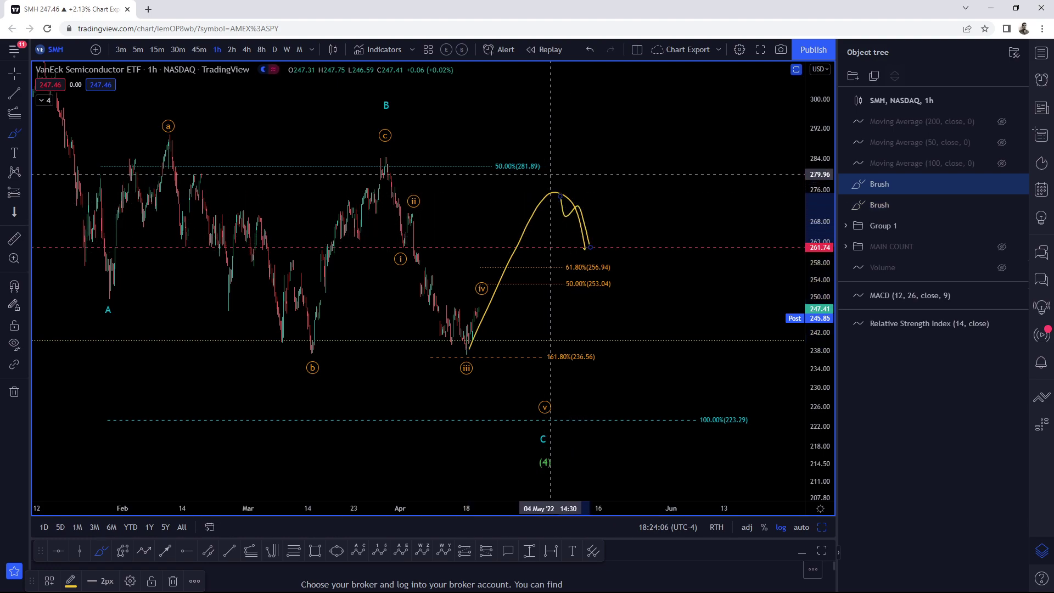
{"action": "left_click_drag", "start_coordinate": [555, 163], "coordinate": [555, 176]}
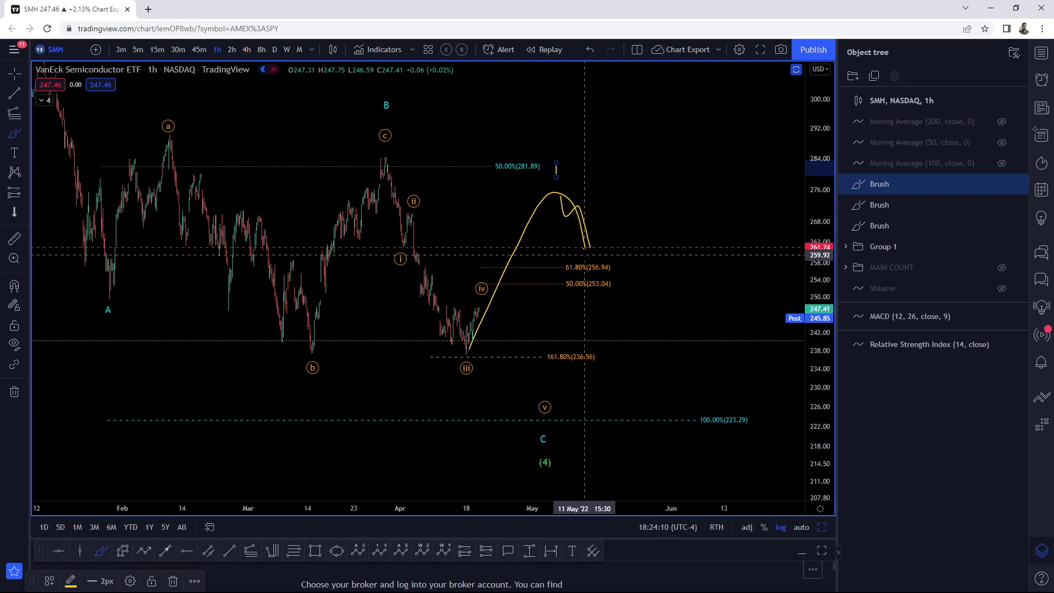
{"action": "mouse_move", "coordinate": [586, 252]}
{"action": "left_mouse_down"}
{"action": "mouse_move", "coordinate": [593, 262]}
{"action": "mouse_move", "coordinate": [641, 159]}
{"action": "left_mouse_up"}
{"action": "mouse_move", "coordinate": [620, 220]}
{"action": "left_mouse_down"}
{"action": "mouse_move", "coordinate": [574, 244]}
{"action": "mouse_move", "coordinate": [612, 236]}
{"action": "mouse_move", "coordinate": [604, 250]}
{"action": "left_mouse_up"}
{"action": "left_click_drag", "start_coordinate": [428, 231], "coordinate": [383, 232]}
{"action": "key", "text": "ctrl+z"}
{"action": "key", "text": "ctrl+z"}
{"action": "key", "text": "ctrl+z"}
{"action": "key", "text": "ctrl+z"}
{"action": "key", "text": "ctrl+z"}
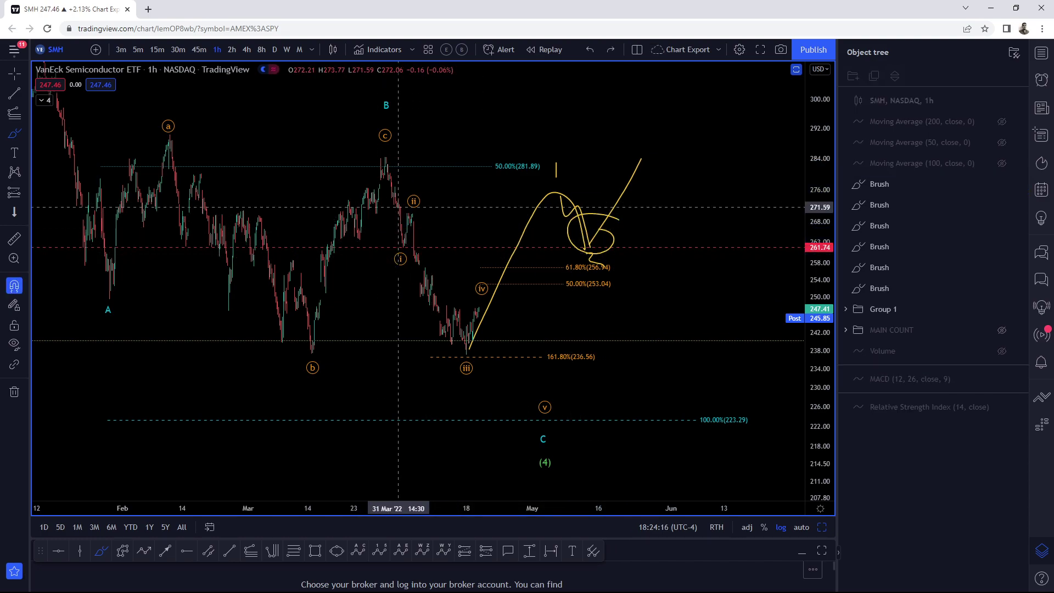
{"action": "key", "text": "ctrl+z"}
{"action": "key", "text": "ctrl+z"}
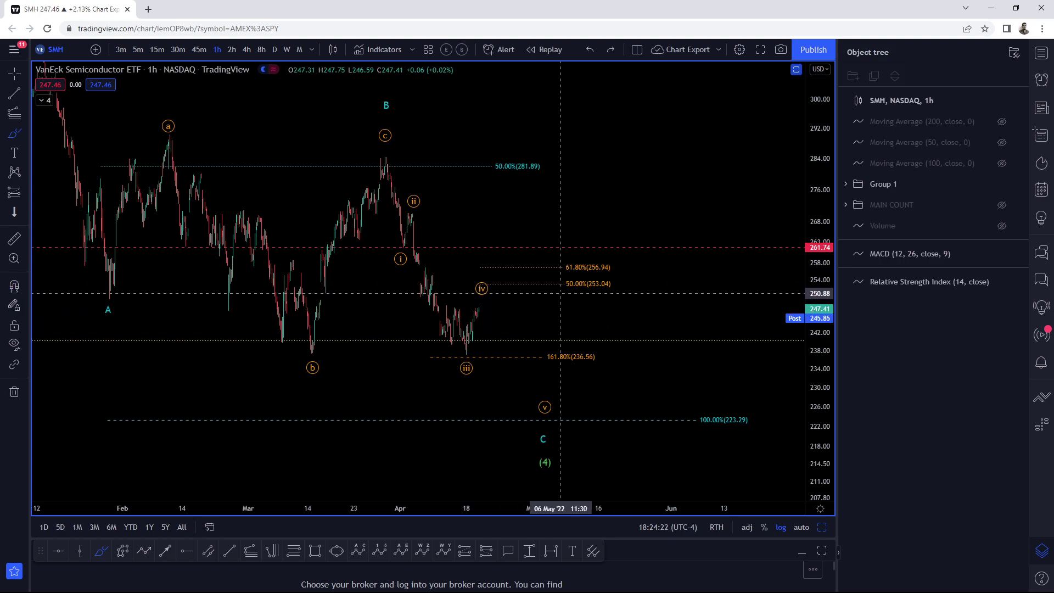
Step: Mark the 50% retracement level with two brush strokes and sketch, then undo, a rise-and-drop
{"action": "left_click_drag", "start_coordinate": [557, 290], "coordinate": [643, 285]}
{"action": "left_click_drag", "start_coordinate": [561, 276], "coordinate": [635, 280]}
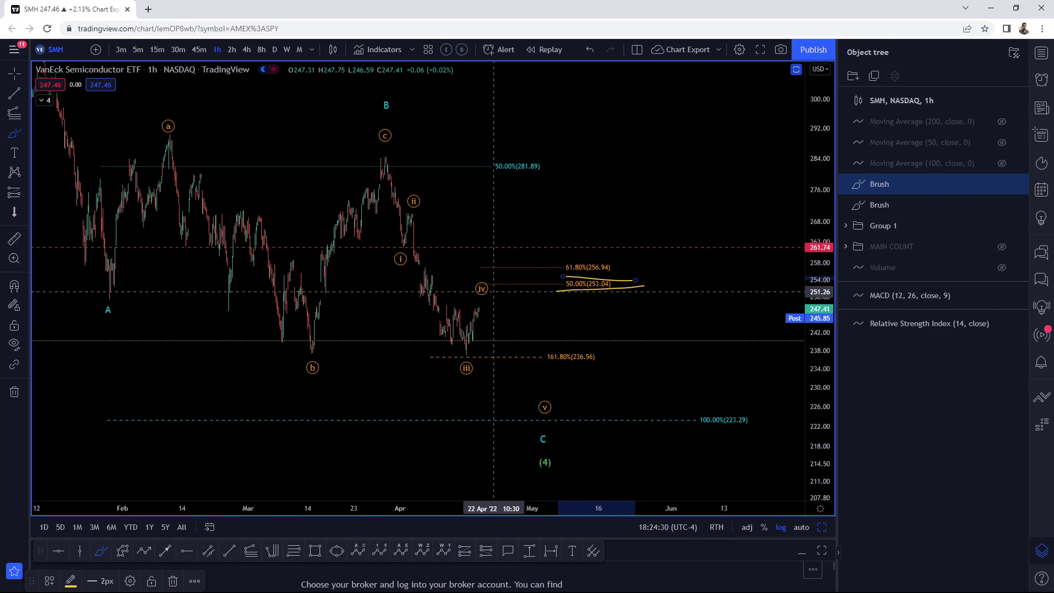
{"action": "mouse_move", "coordinate": [482, 304]}
{"action": "left_mouse_down"}
{"action": "mouse_move", "coordinate": [508, 277]}
{"action": "mouse_move", "coordinate": [532, 377]}
{"action": "left_mouse_up"}
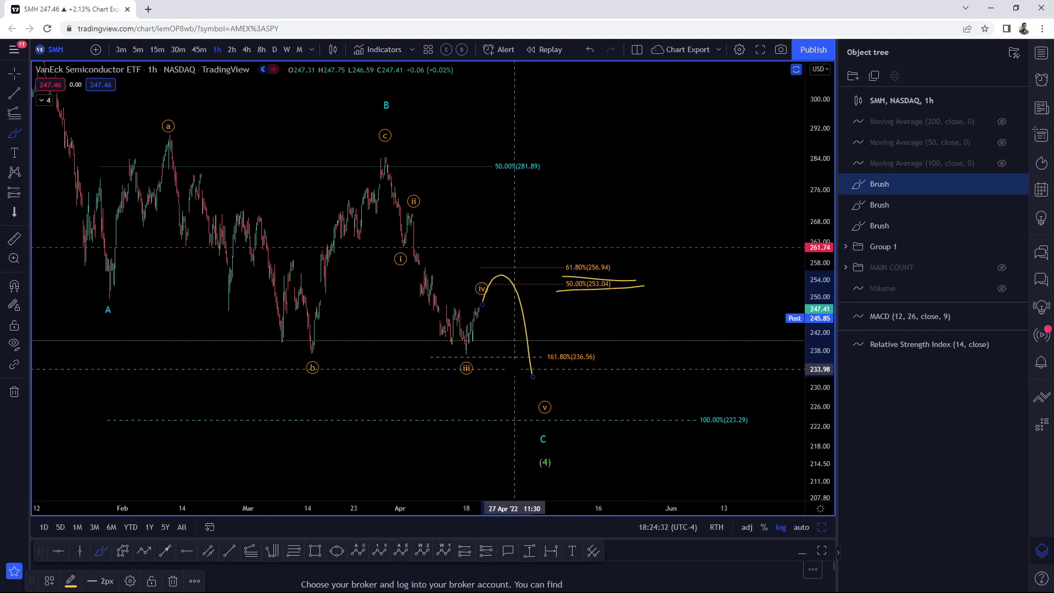
{"action": "key", "text": "ctrl+z"}
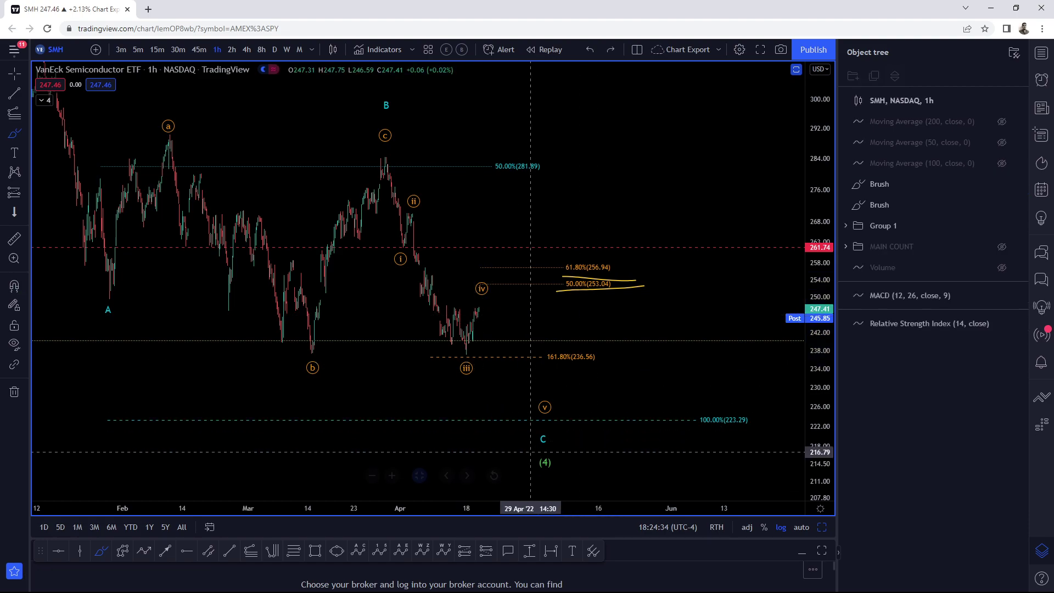
Step: Exit drawing mode and delete both remaining marks near the 50% level
{"action": "key", "text": "Escape"}
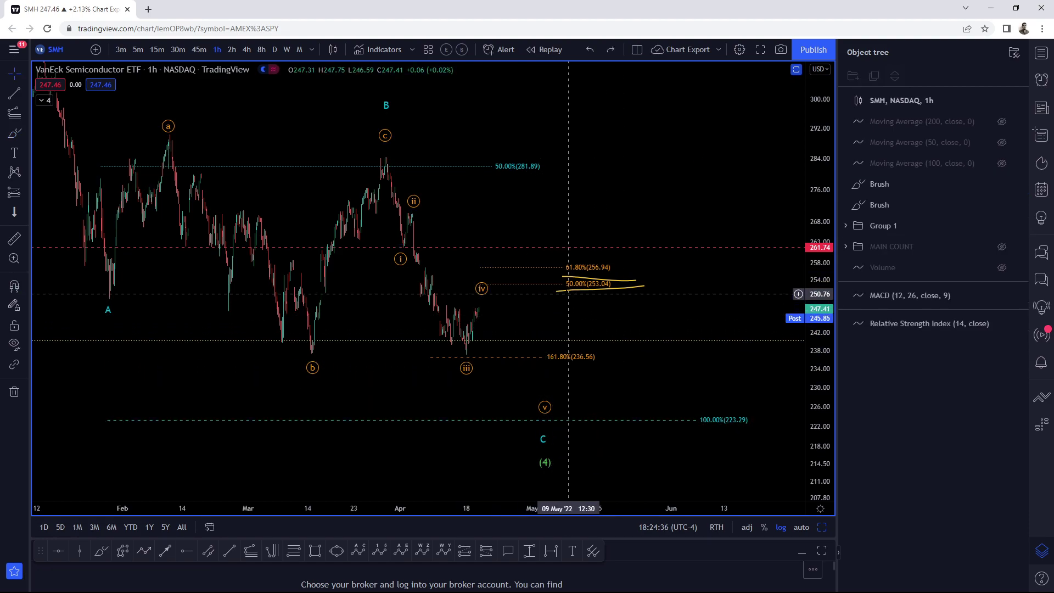
{"action": "left_click", "coordinate": [576, 290]}
{"action": "key", "text": "Delete"}
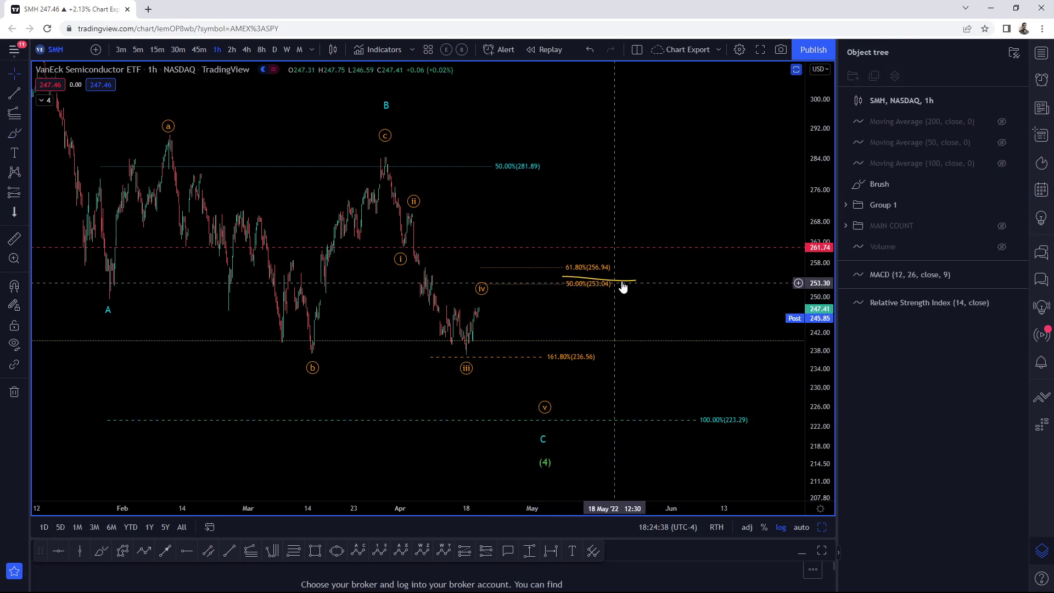
{"action": "left_click", "coordinate": [622, 281]}
{"action": "key", "text": "Delete"}
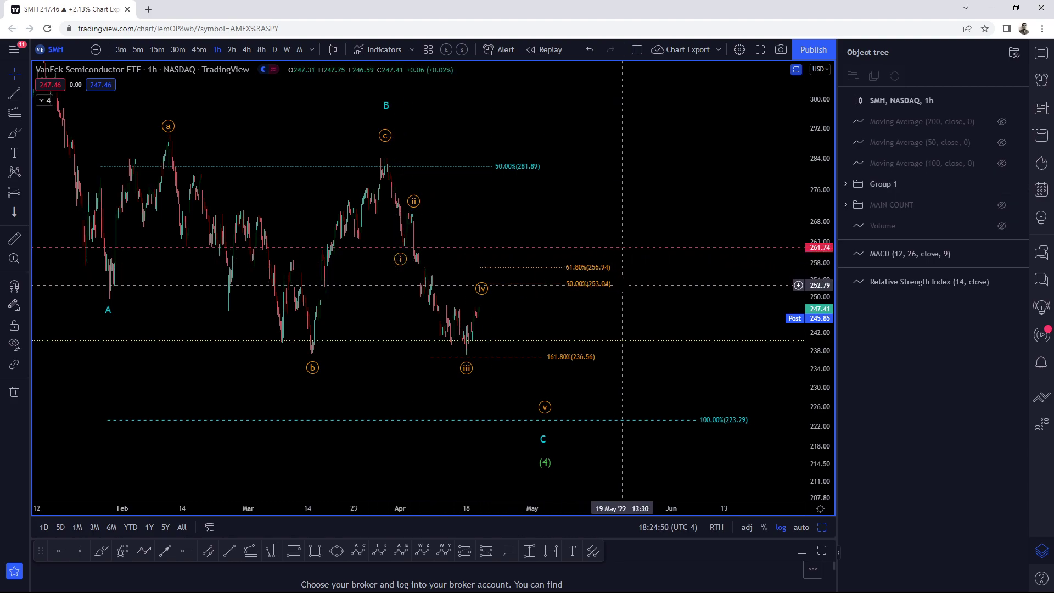
Step: Change the symbol to SPY and toggle the ALT 2 wave count on and back off
{"action": "type", "text": "spy"}
{"action": "key", "text": "Return"}
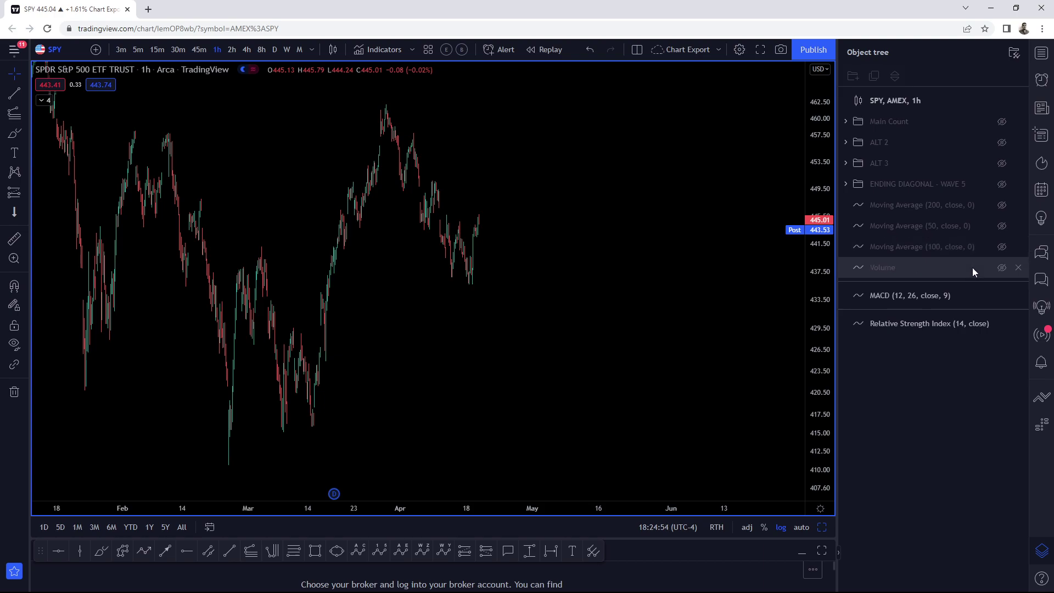
{"action": "left_click", "coordinate": [1001, 143]}
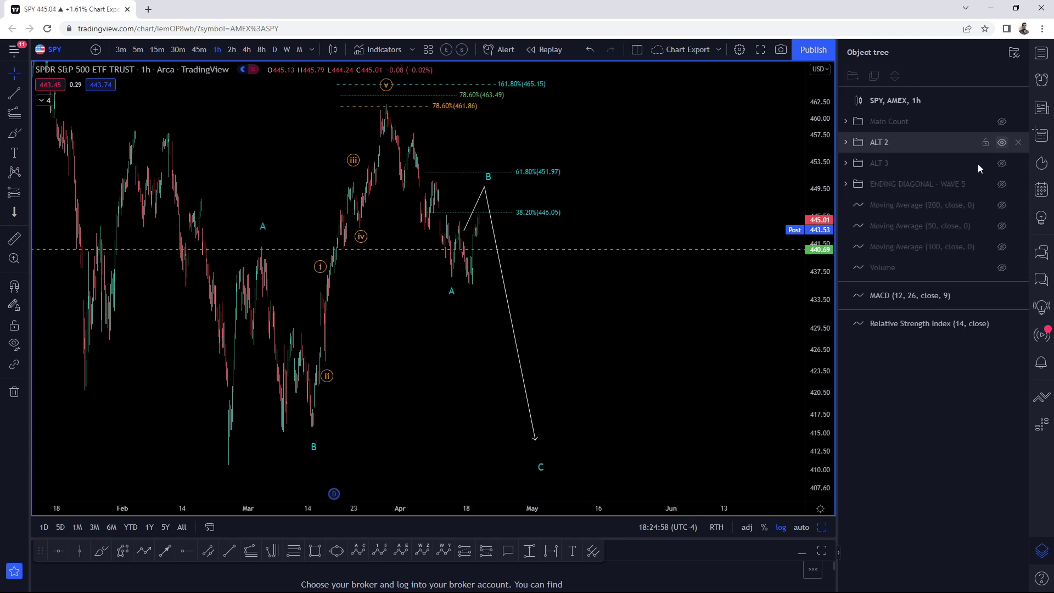
{"action": "left_click", "coordinate": [1001, 142]}
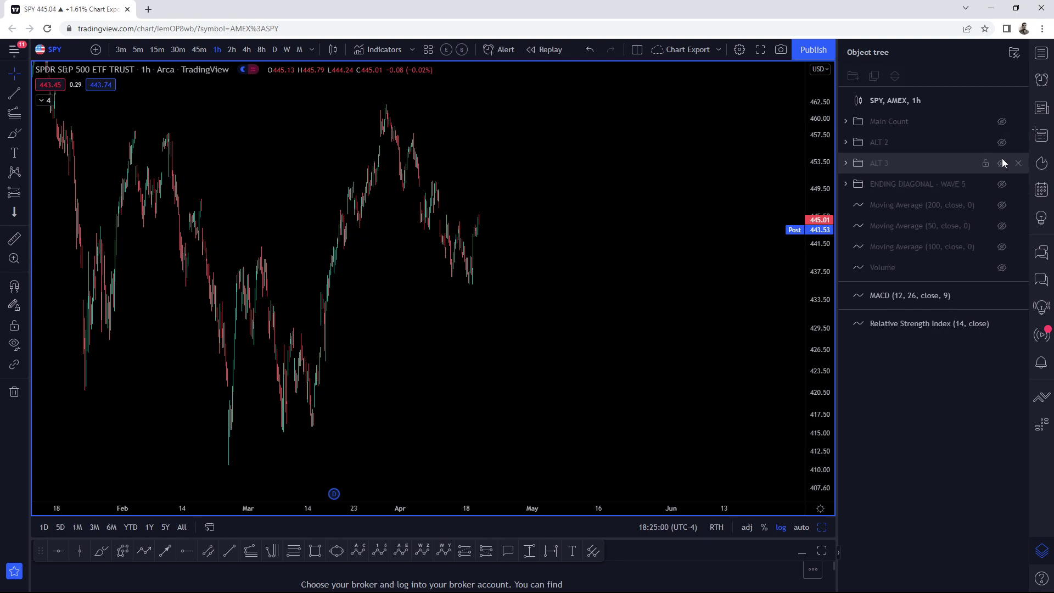
Step: Show the ALT 3 wave count and compress the price scale to fit it
{"action": "left_click", "coordinate": [1001, 163]}
{"action": "left_click_drag", "start_coordinate": [819, 159], "coordinate": [819, 214]}
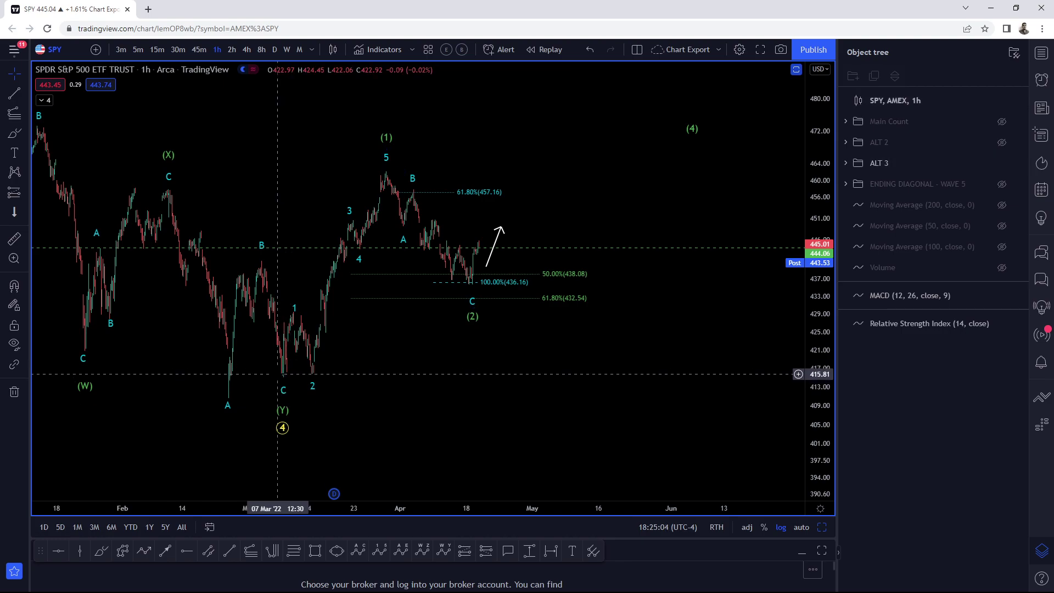
{"action": "left_click", "coordinate": [283, 380]}
{"action": "left_click", "coordinate": [282, 326]}
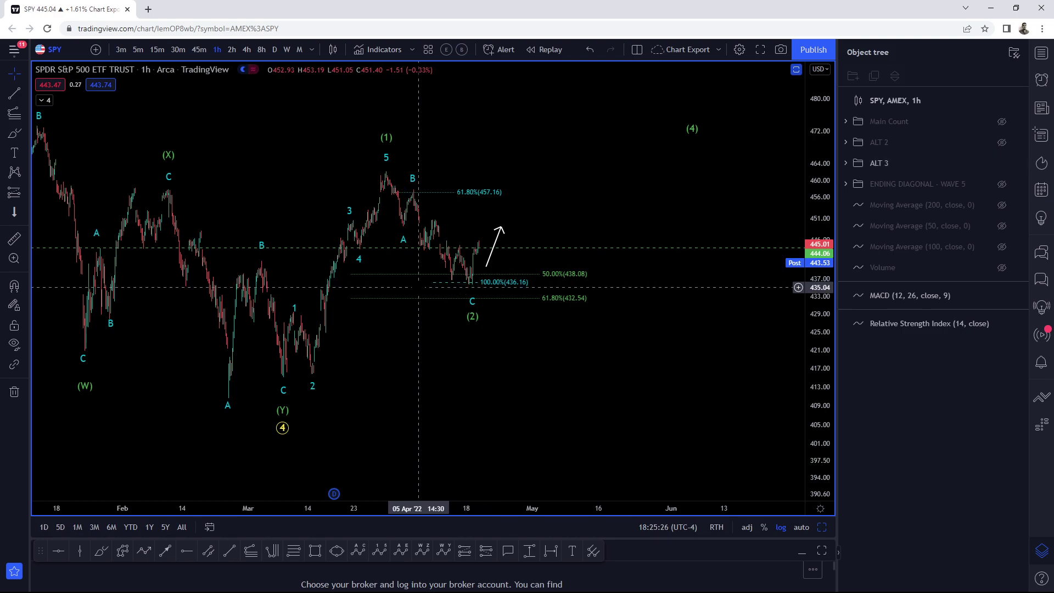
Step: Draw a trend-based Fib extension from the wave 5 high through the A low to C, turning off the 100% level
{"action": "left_click", "coordinate": [442, 288]}
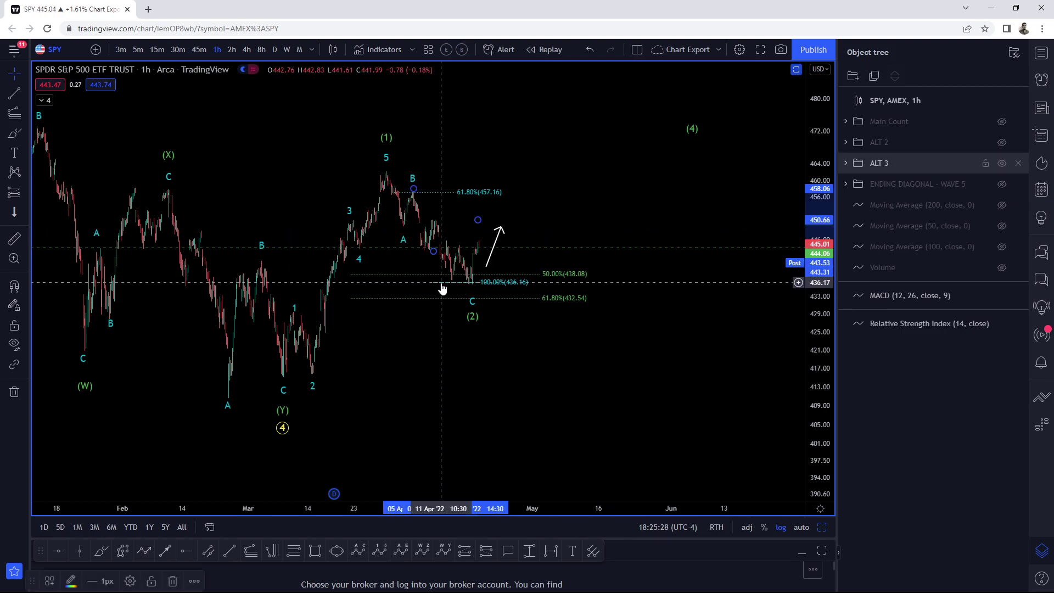
{"action": "key", "text": "Escape"}
{"action": "left_click", "coordinate": [251, 550]}
{"action": "left_click", "coordinate": [385, 172]}
{"action": "left_click", "coordinate": [401, 227]}
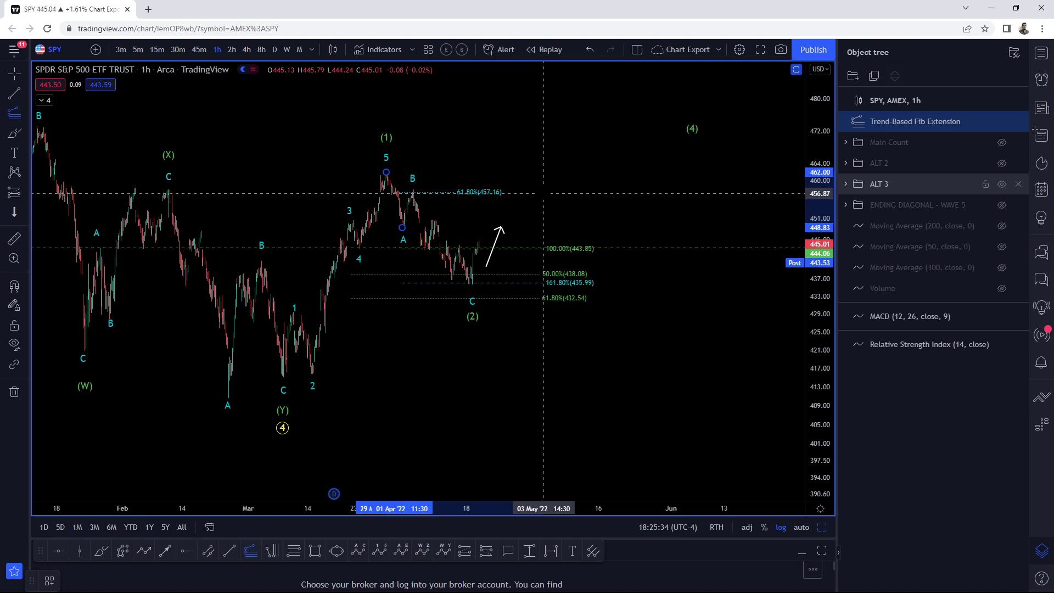
{"action": "left_click", "coordinate": [542, 190]}
{"action": "double_click", "coordinate": [541, 192]}
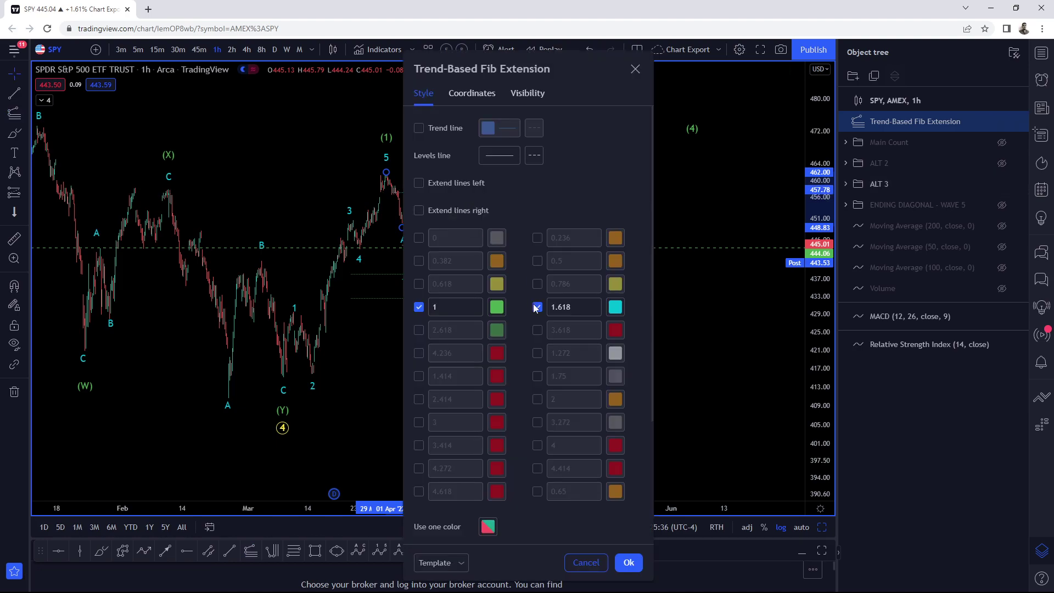
{"action": "left_click", "coordinate": [418, 307]}
{"action": "key", "text": "Return"}
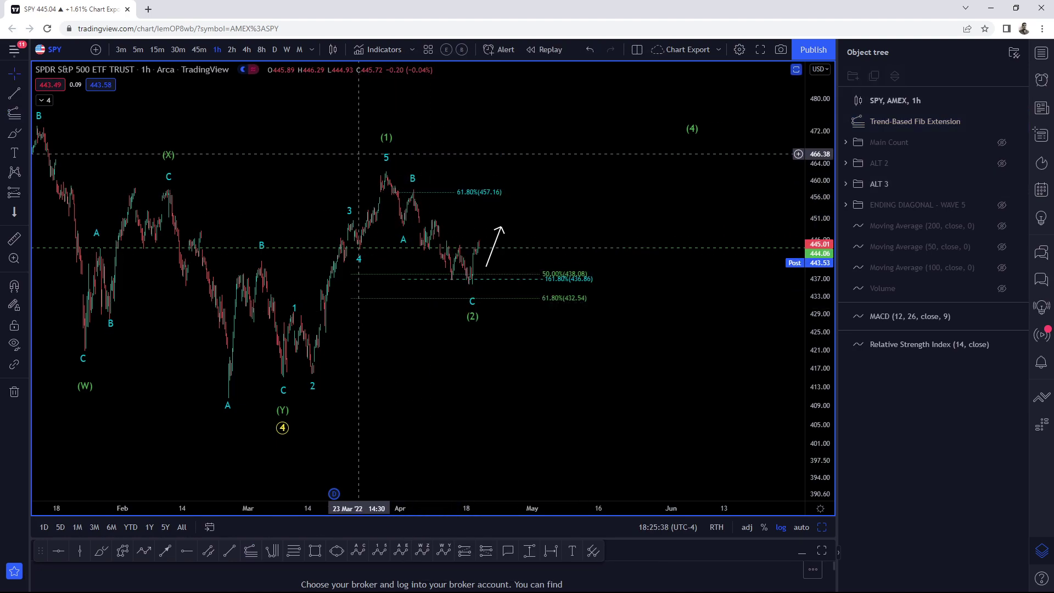
Step: Restore the MACD and RSI panes under the SPY chart, keeping the ALT 3 count and Fib extension
{"action": "left_click", "coordinate": [414, 184]}
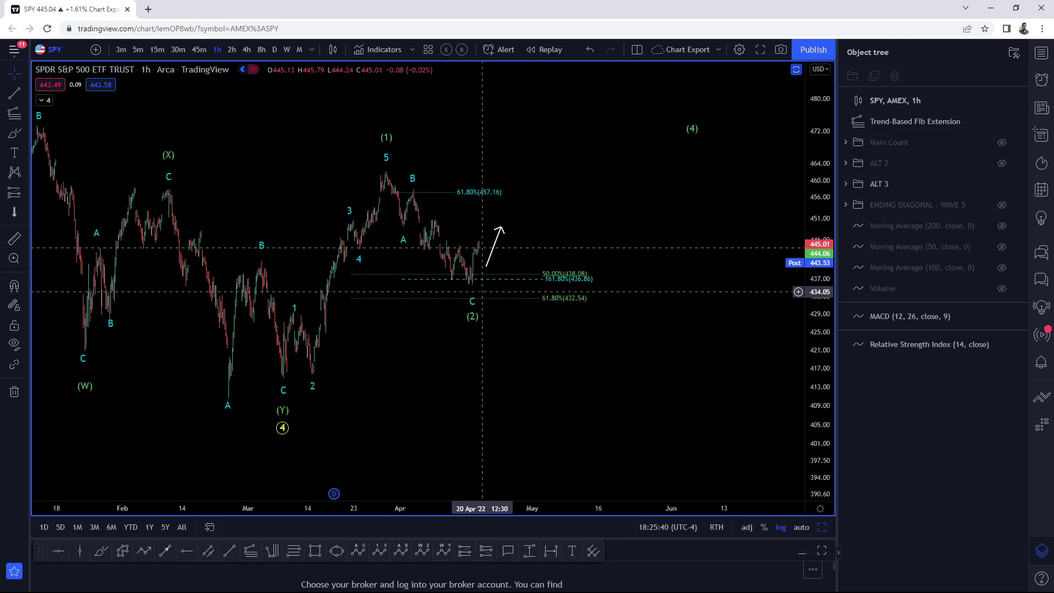
{"action": "left_click", "coordinate": [472, 308]}
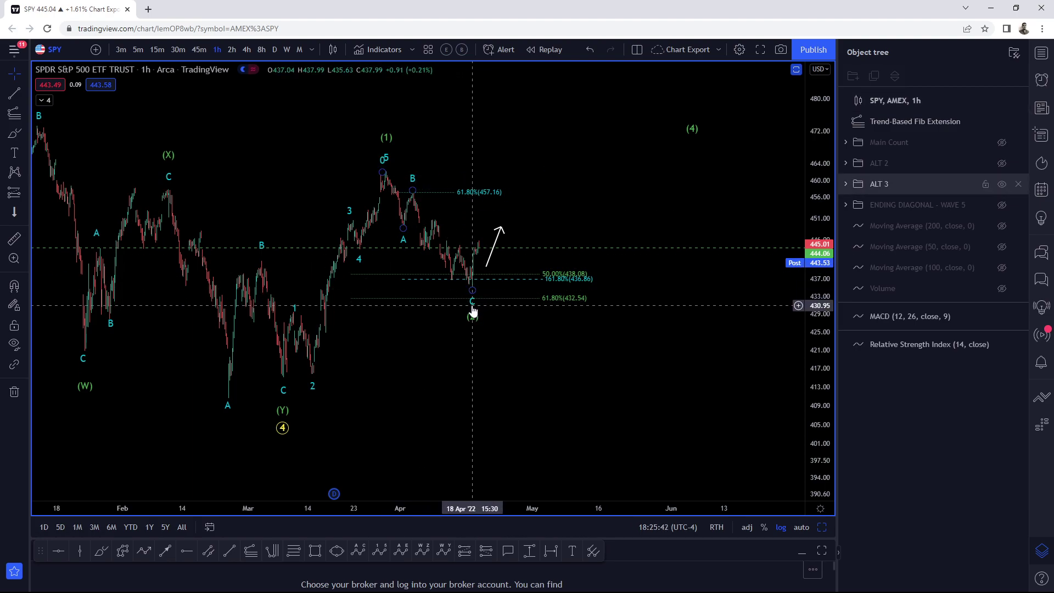
{"action": "double_click", "coordinate": [489, 315]}
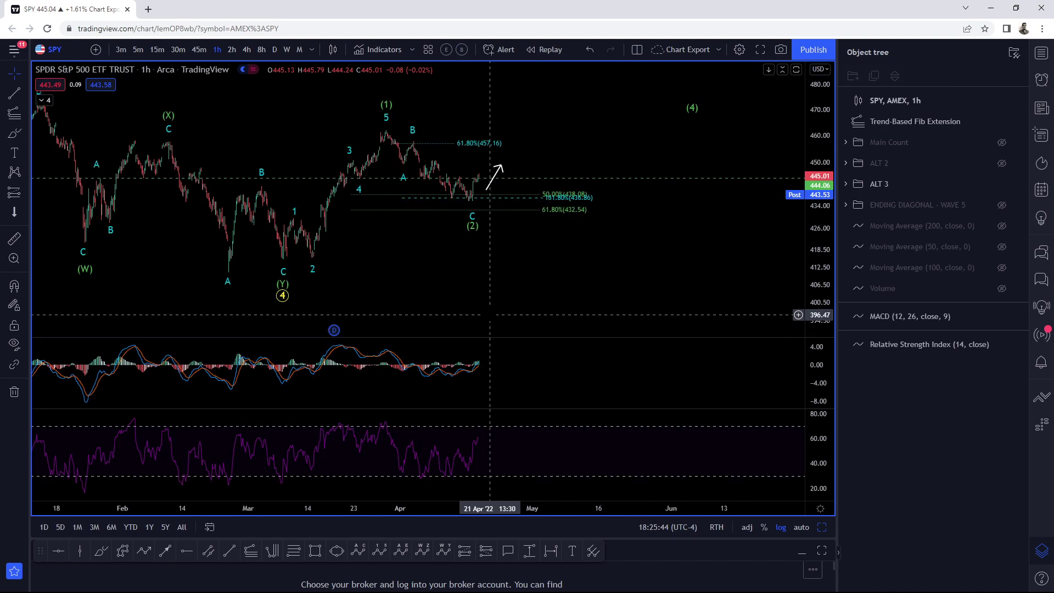
{"action": "left_click", "coordinate": [451, 198]}
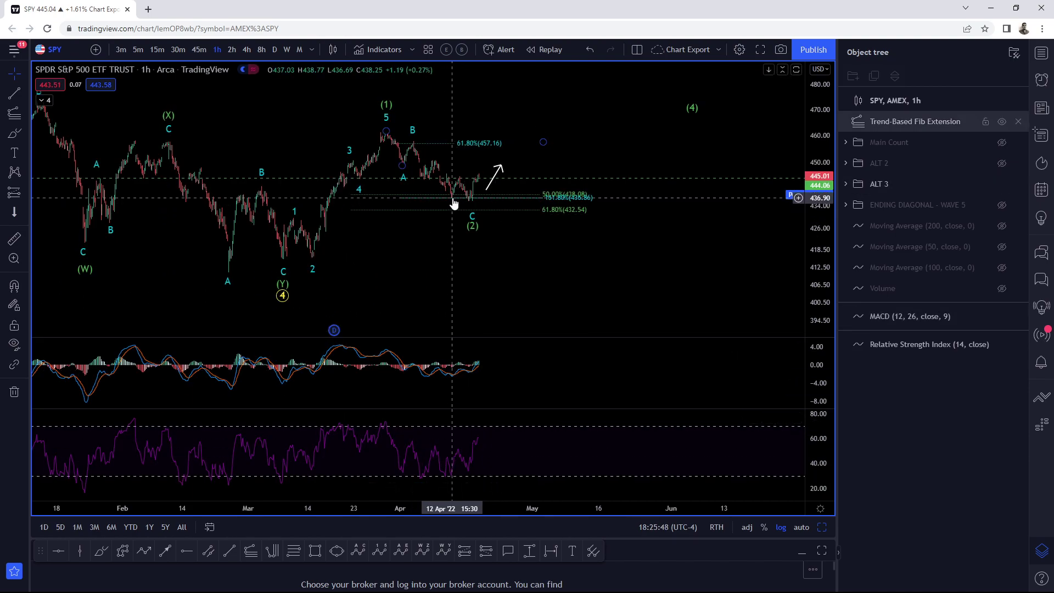
{"action": "left_click", "coordinate": [469, 206]}
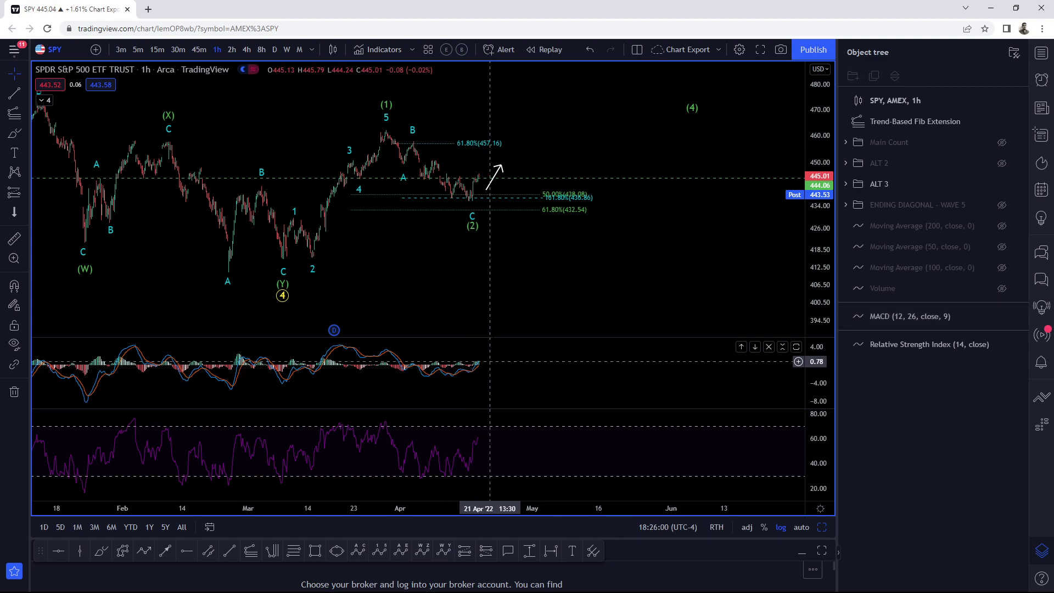
Step: Maximize the SPY price pane so the MACD and RSI panes disappear
{"action": "double_click", "coordinate": [507, 283]}
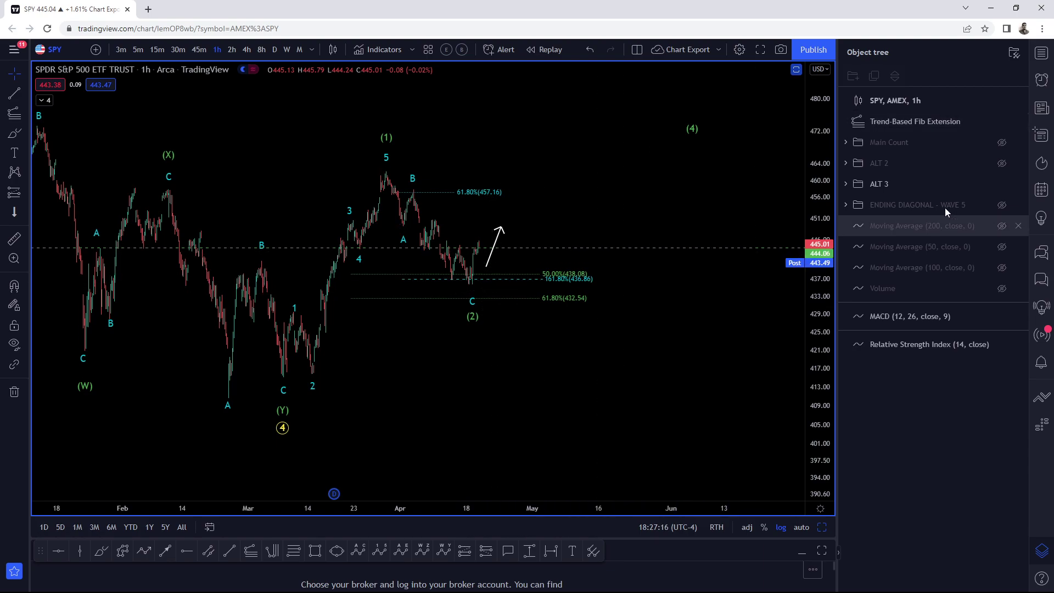
Step: Hide ALT 3, show ENDING DIAGONAL - WAVE 5, and compress the price scale to fit its labels
{"action": "left_click", "coordinate": [1002, 185]}
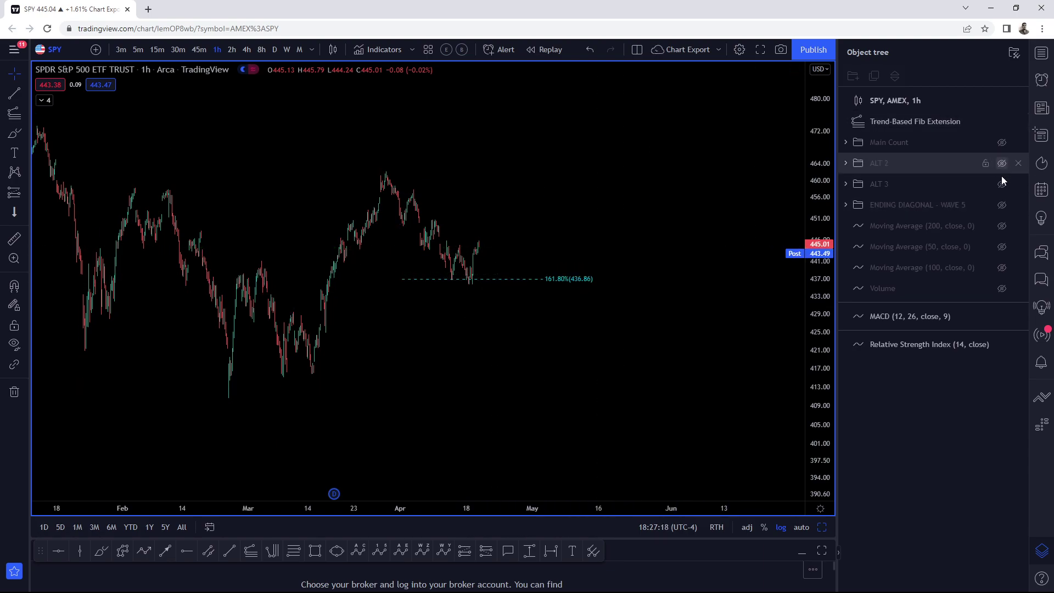
{"action": "left_click", "coordinate": [1001, 206]}
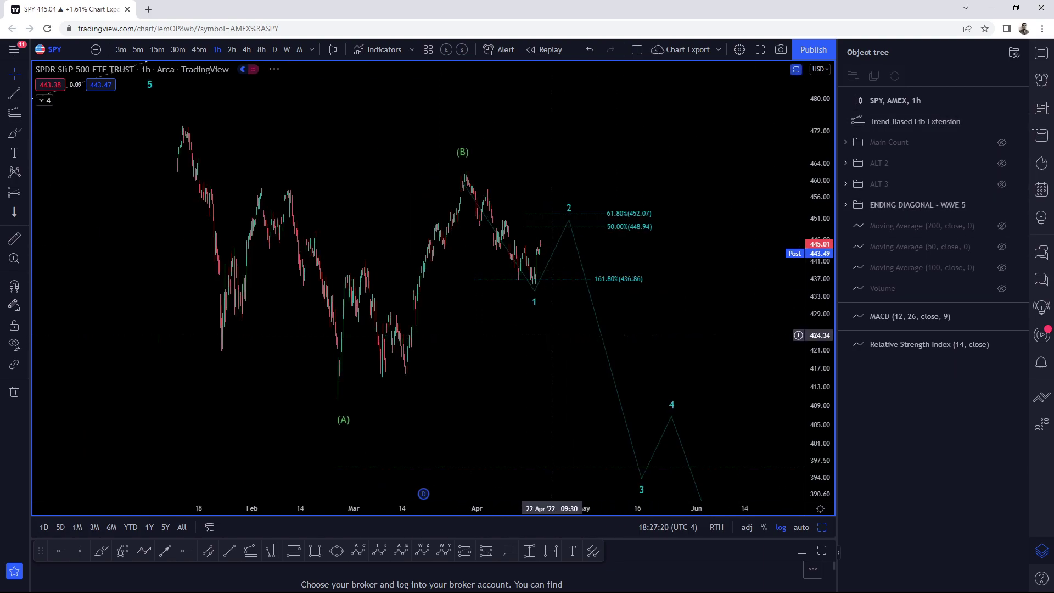
{"action": "scroll", "coordinate": [587, 308], "scroll_direction": "down", "scroll_amount": 1}
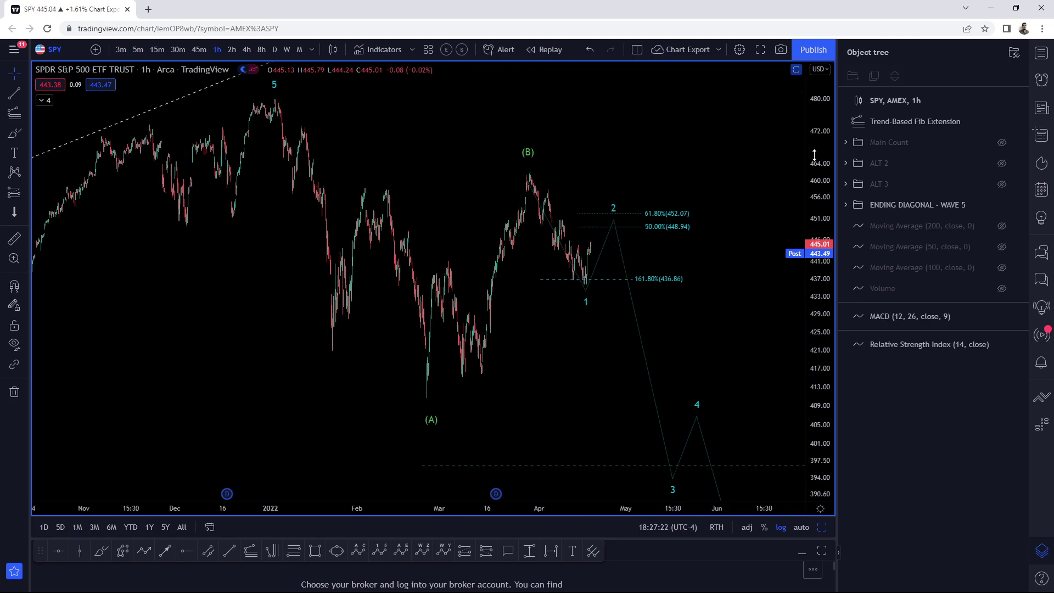
{"action": "left_click_drag", "start_coordinate": [815, 153], "coordinate": [817, 317]}
{"action": "scroll", "coordinate": [508, 430], "scroll_direction": "down", "scroll_amount": 3}
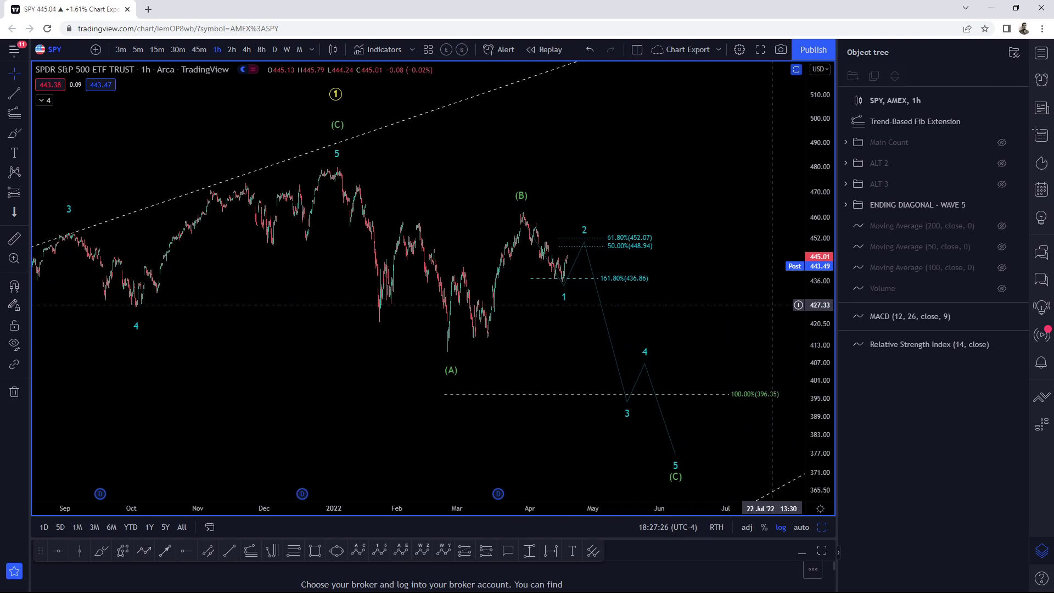
{"action": "scroll", "coordinate": [818, 285], "scroll_direction": "down", "scroll_amount": 2}
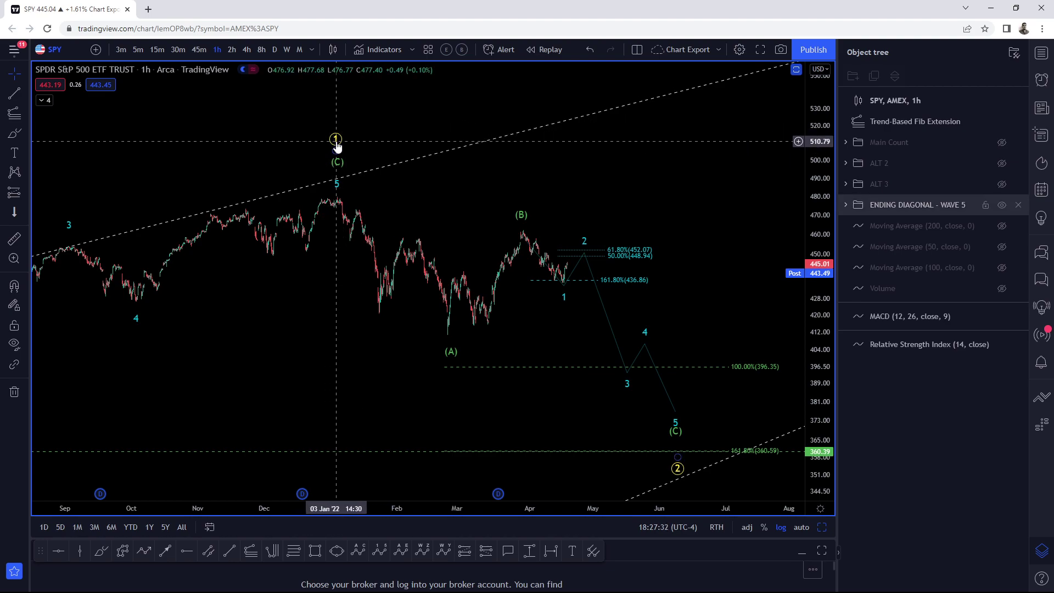
Step: Briefly compare with ALT 3, then leave only ENDING DIAGONAL - WAVE 5 visible and select it
{"action": "left_click", "coordinate": [1001, 204]}
{"action": "left_click", "coordinate": [1001, 184]}
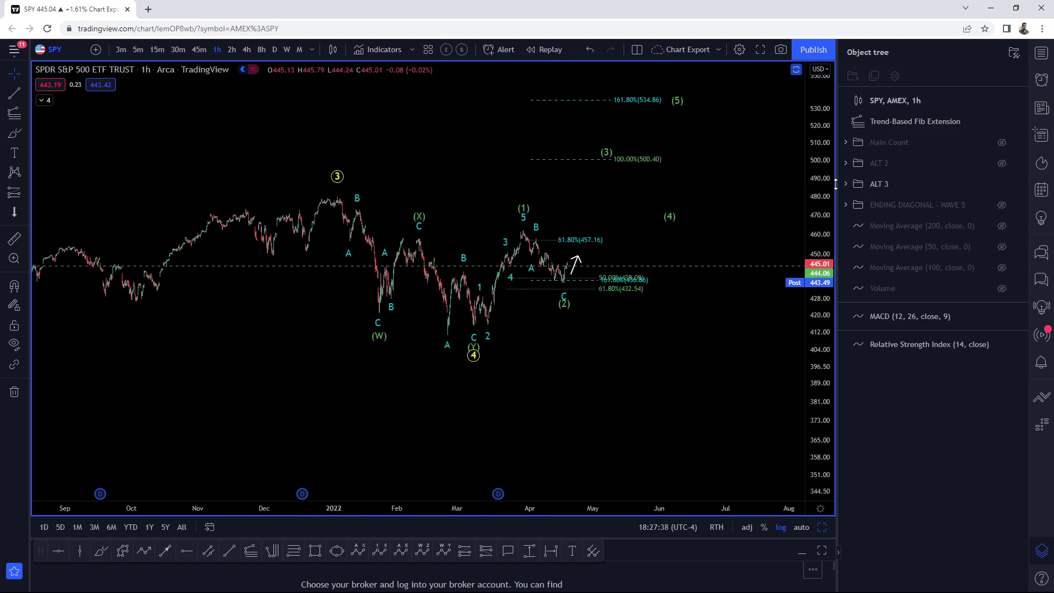
{"action": "left_click", "coordinate": [1002, 185]}
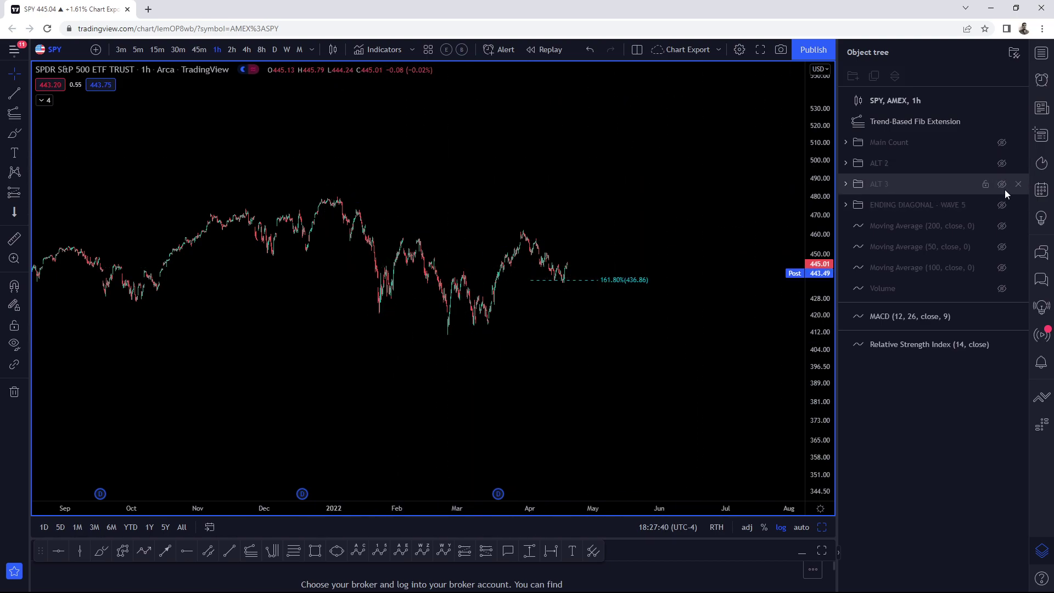
{"action": "left_click", "coordinate": [1002, 204]}
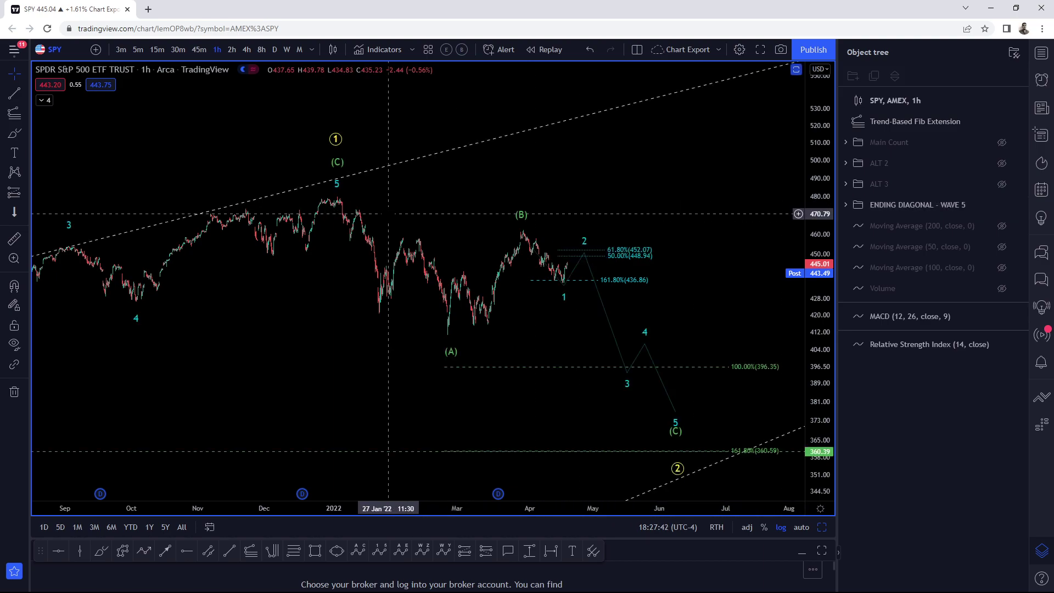
{"action": "left_click", "coordinate": [338, 192]}
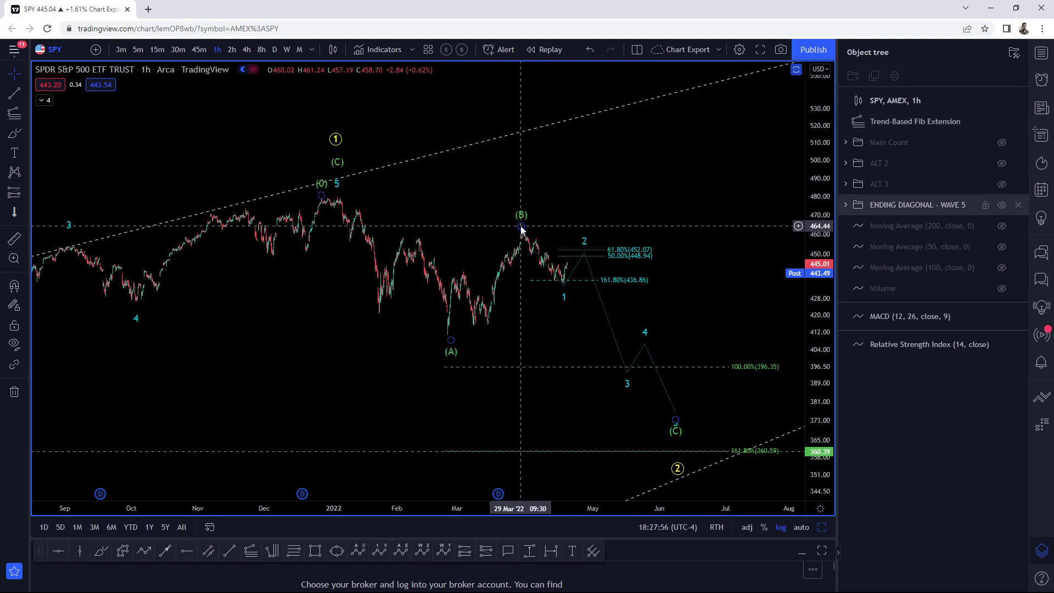
Step: Draw a Fib retracement from the late-January high to the March low, keeping only the 78.6% level (464.07)
{"action": "left_click", "coordinate": [293, 551]}
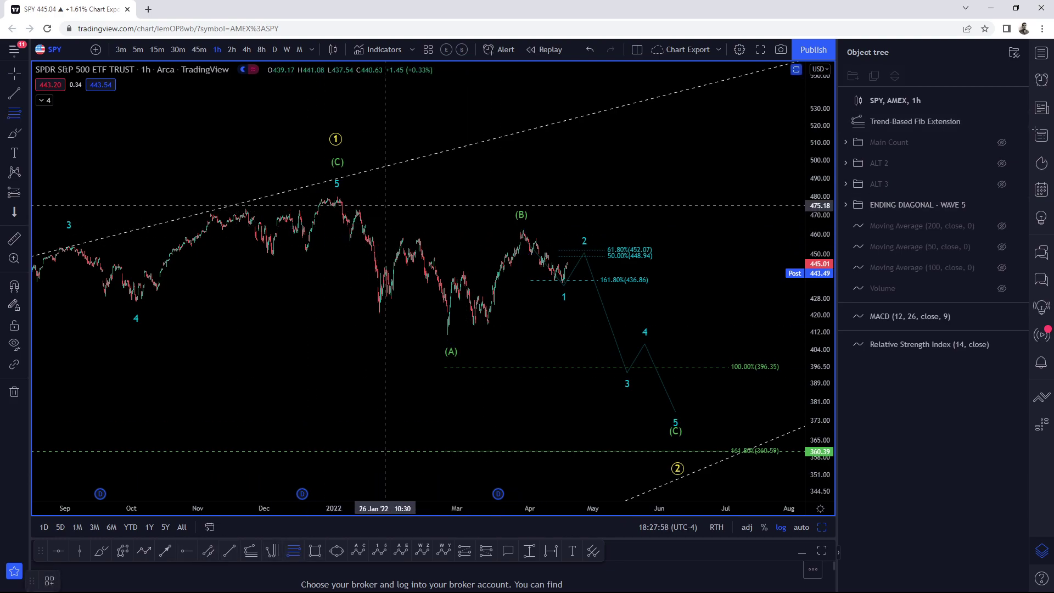
{"action": "left_click", "coordinate": [399, 197]}
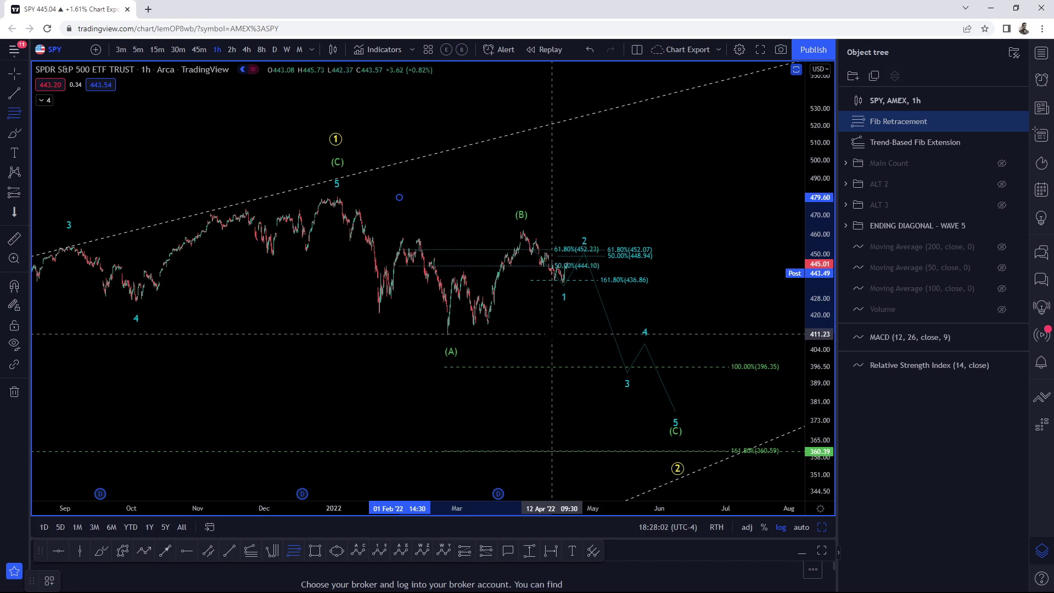
{"action": "double_click", "coordinate": [551, 334]}
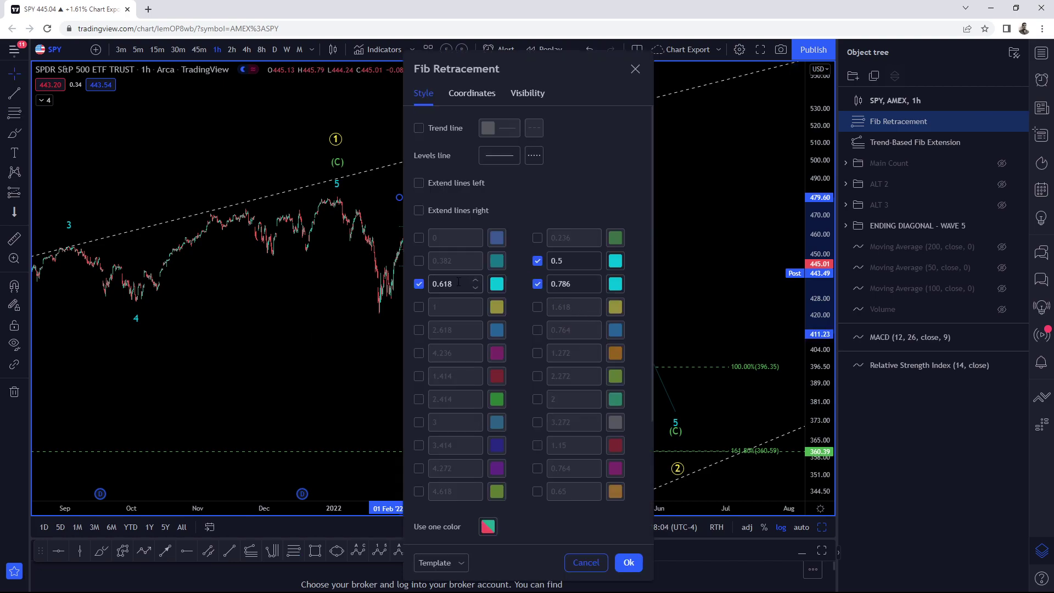
{"action": "left_click_drag", "start_coordinate": [455, 66], "coordinate": [225, 69]}
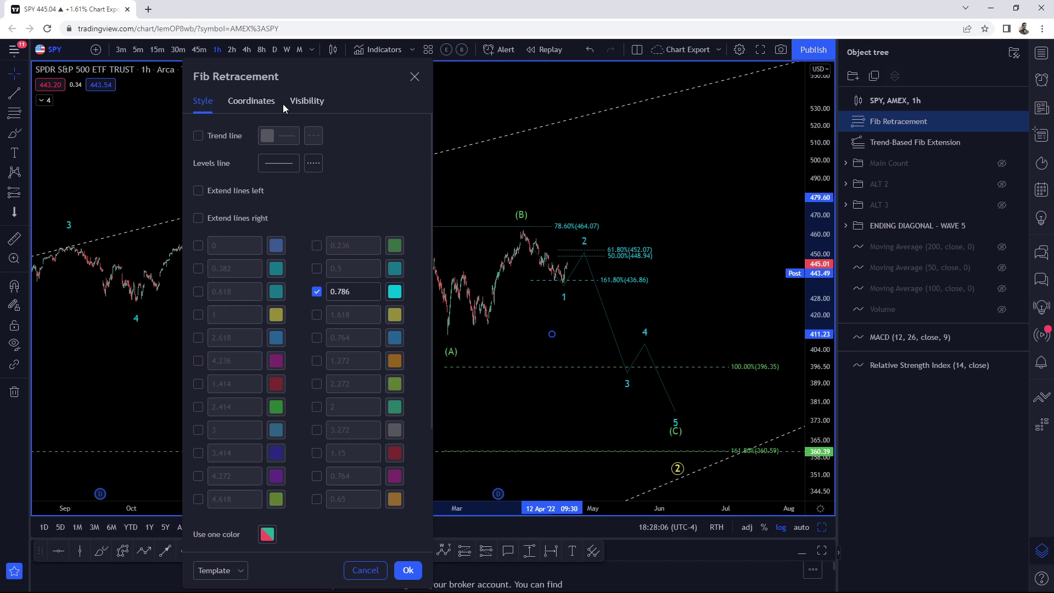
{"action": "left_click", "coordinate": [538, 212]}
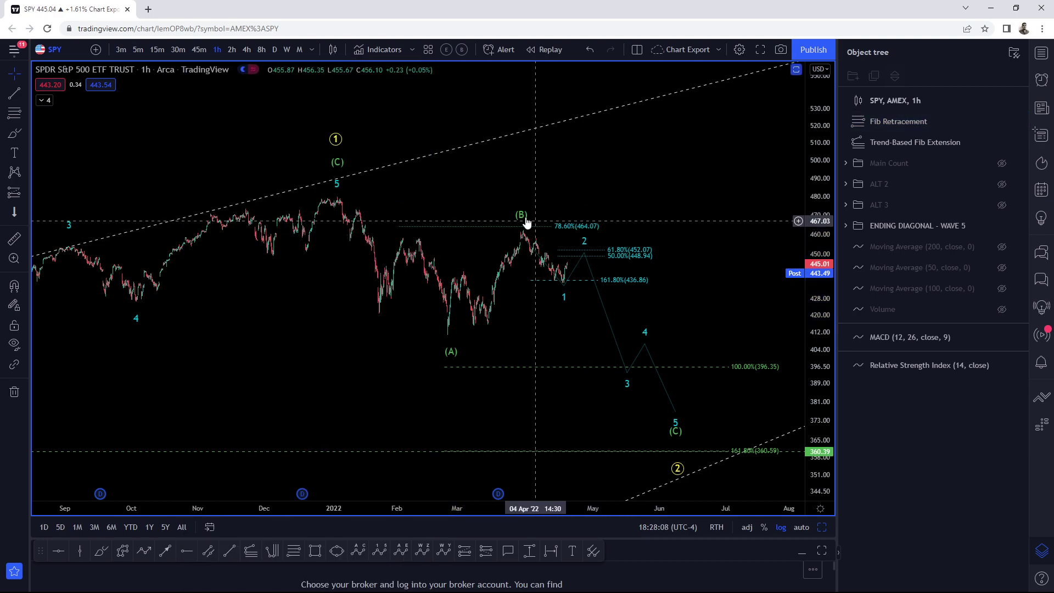
Step: Stretch the price scale and drag the ending diagonal's wave 2 point down to the Fib level near 449
{"action": "left_click", "coordinate": [524, 221]}
{"action": "left_click", "coordinate": [551, 249]}
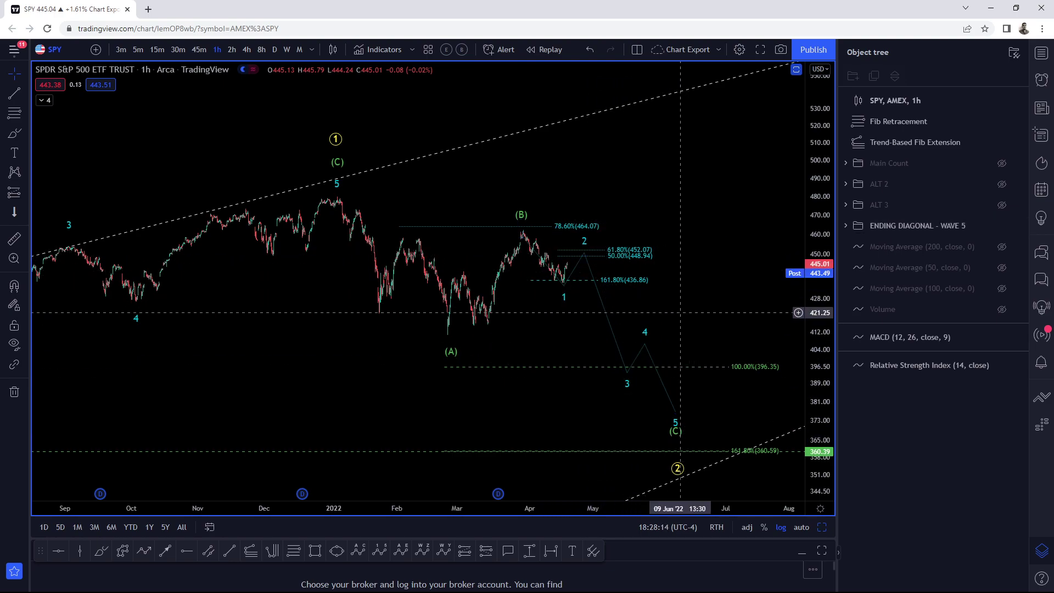
{"action": "left_click_drag", "start_coordinate": [825, 351], "coordinate": [825, 335]}
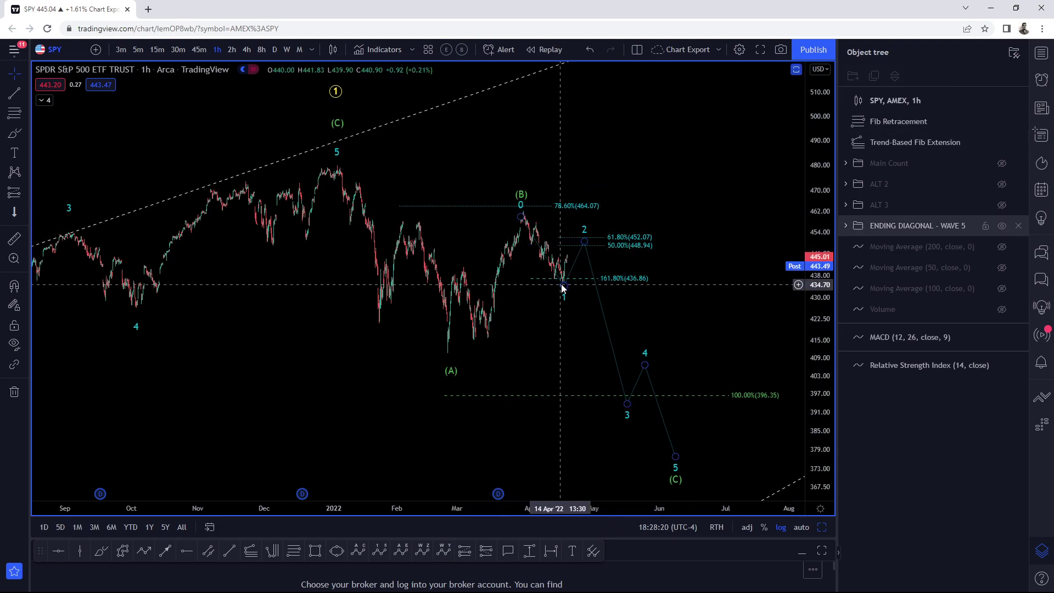
{"action": "left_click_drag", "start_coordinate": [584, 241], "coordinate": [597, 214]}
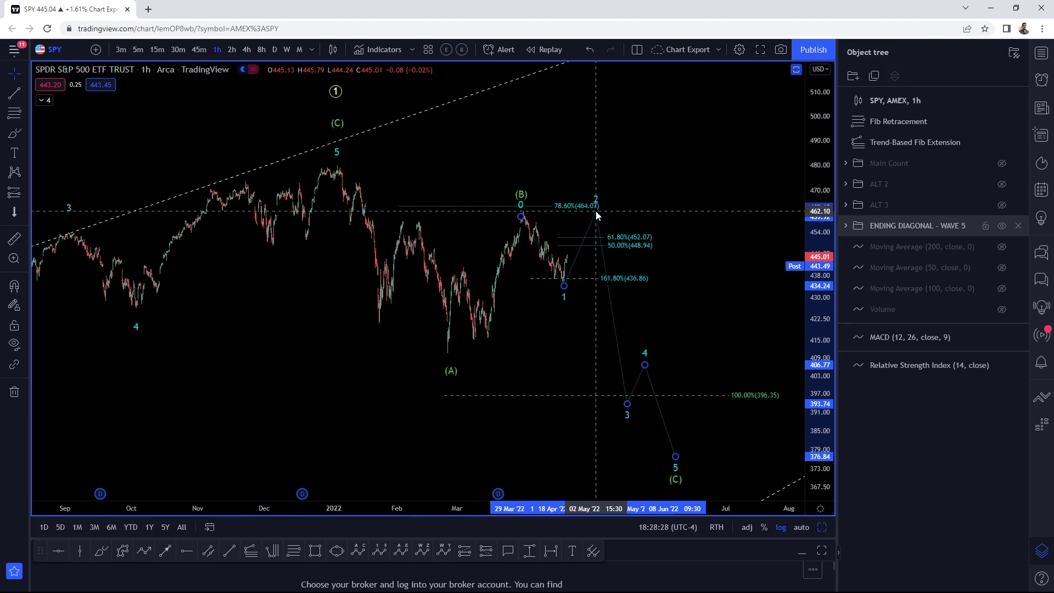
{"action": "mouse_move", "coordinate": [596, 213]}
{"action": "left_mouse_down"}
{"action": "mouse_move", "coordinate": [531, 217]}
{"action": "mouse_move", "coordinate": [583, 219]}
{"action": "mouse_move", "coordinate": [588, 248]}
{"action": "left_mouse_up"}
{"action": "left_click", "coordinate": [541, 242]}
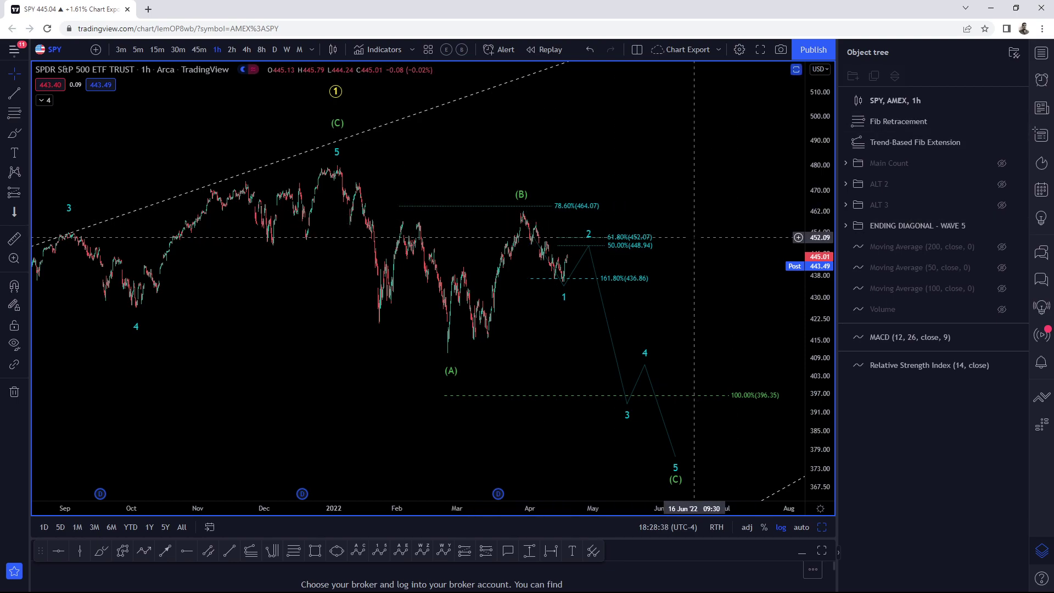
Step: Hide the ENDING DIAGONAL - WAVE 5 count, show ALT 3, and zoom toward the latest bars
{"action": "left_click", "coordinate": [1002, 225]}
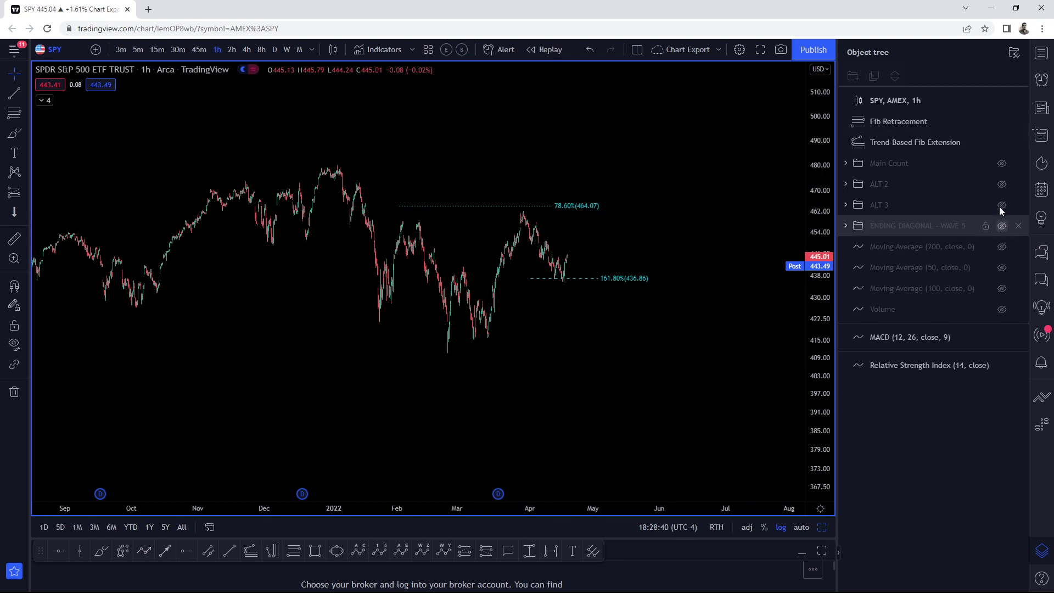
{"action": "left_click", "coordinate": [1001, 205]}
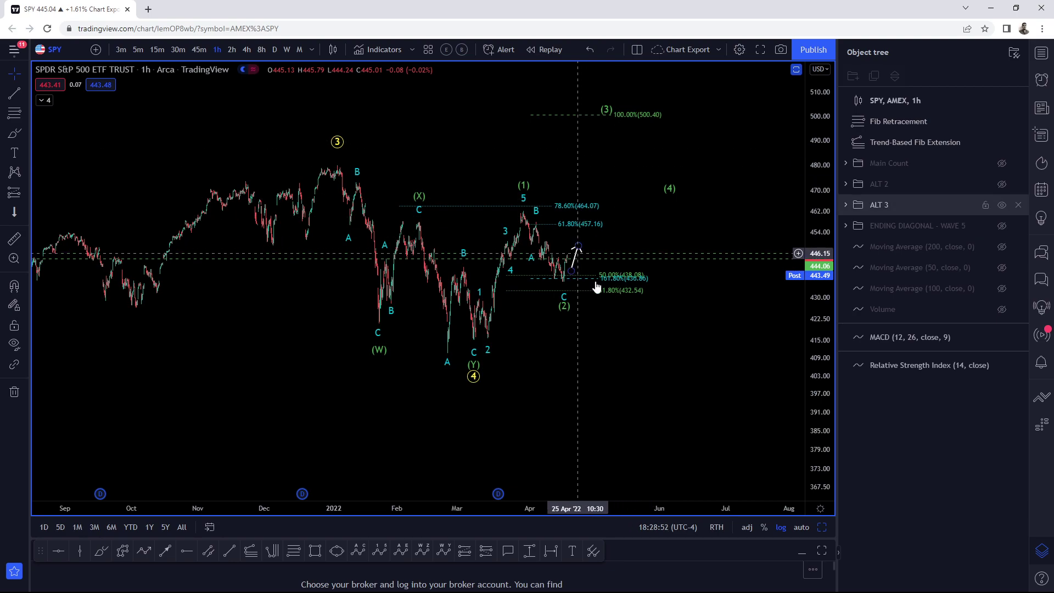
{"action": "scroll", "coordinate": [626, 322], "scroll_direction": "up", "scroll_amount": 3}
{"action": "left_click_drag", "start_coordinate": [544, 340], "coordinate": [622, 324]}
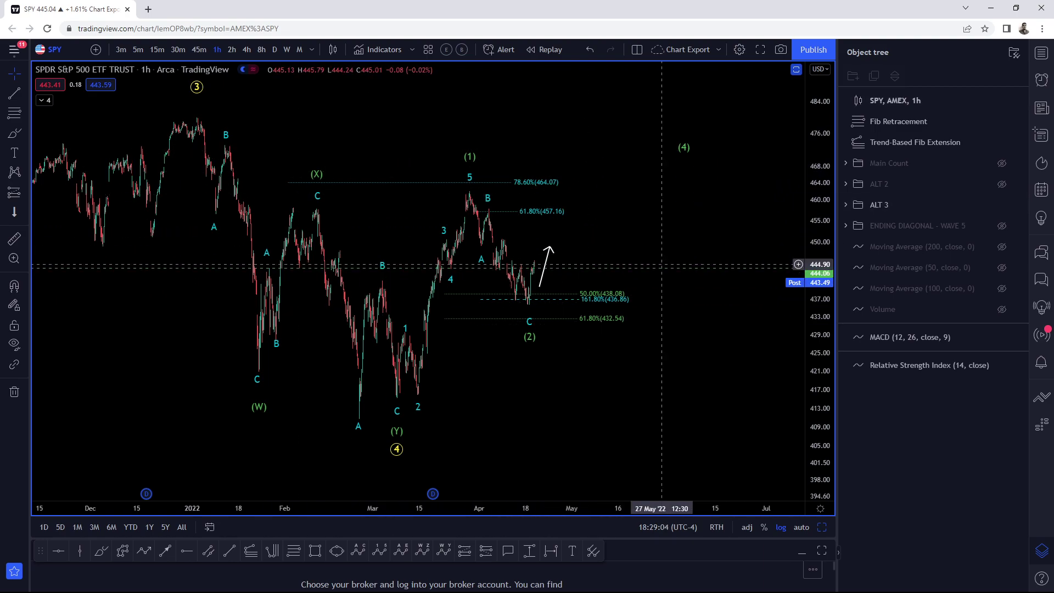
Step: Hide the ALT 3 count and show ENDING DIAGONAL - WAVE 5 again in the Object tree
{"action": "left_click", "coordinate": [1001, 205]}
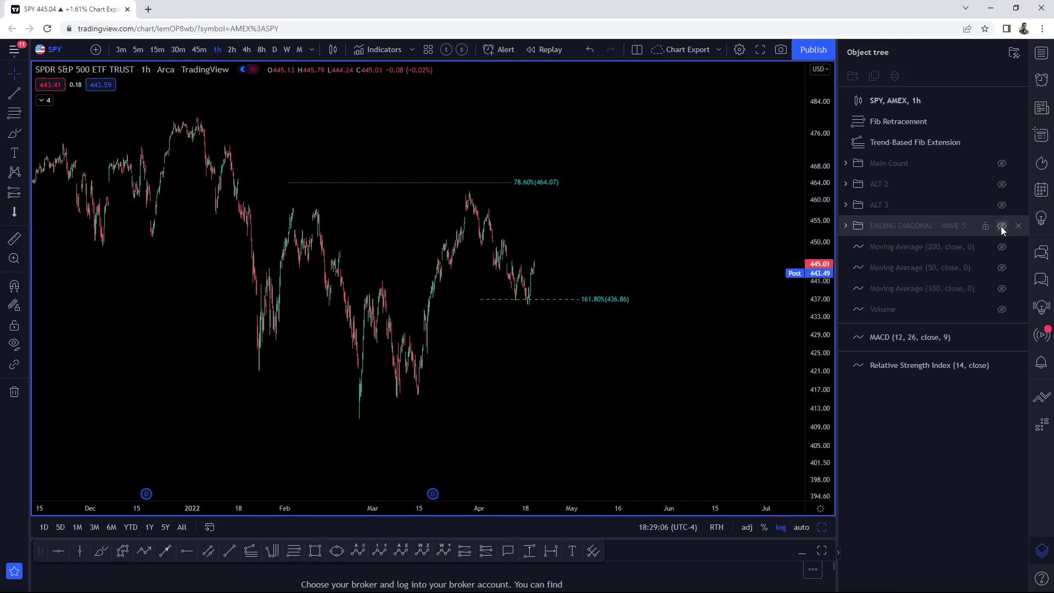
{"action": "left_click", "coordinate": [1001, 226]}
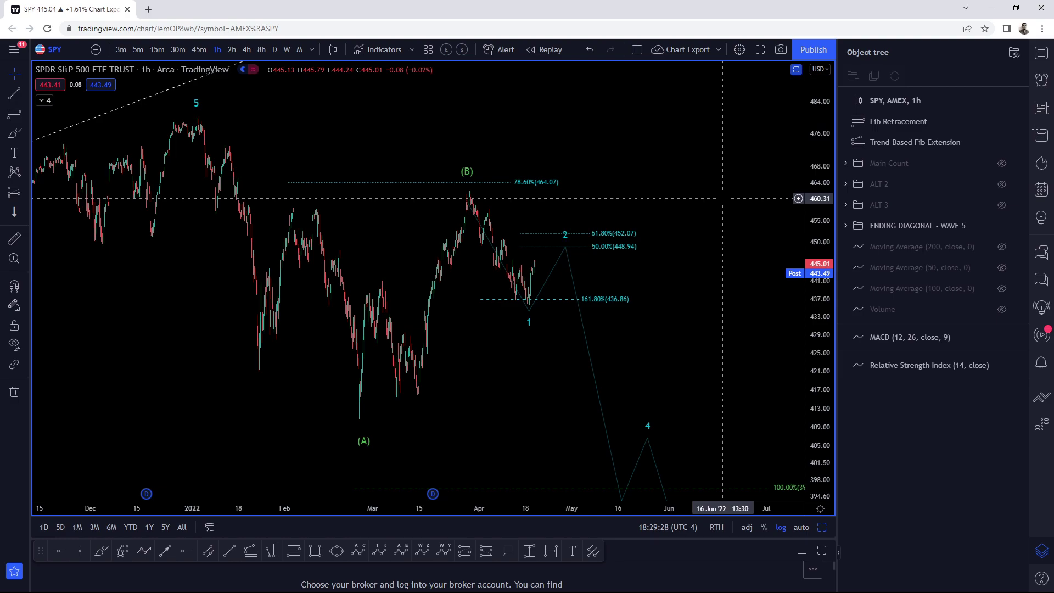
Step: Switch the chart to QQQ and check its MAIN COUNT wave drawing
{"action": "type", "text": "QQQ"}
{"action": "key", "text": "Return"}
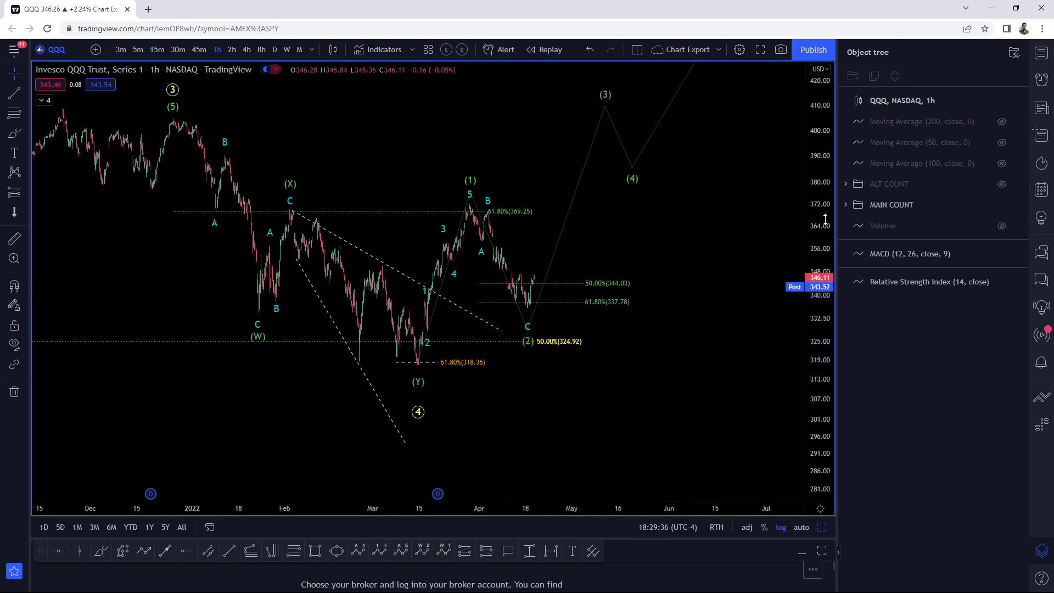
{"action": "left_click", "coordinate": [516, 302]}
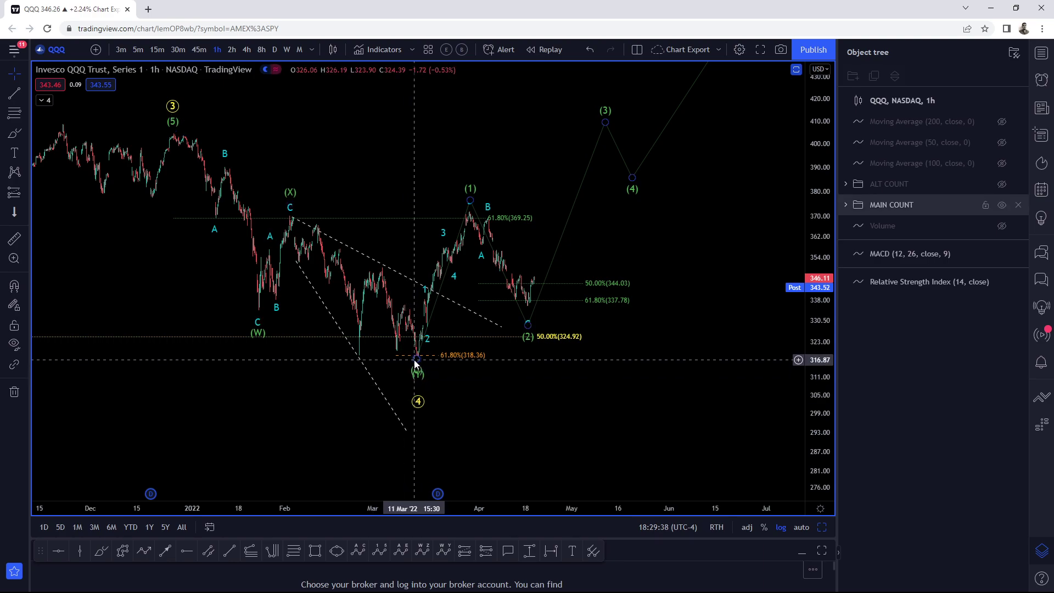
{"action": "left_click", "coordinate": [593, 146]}
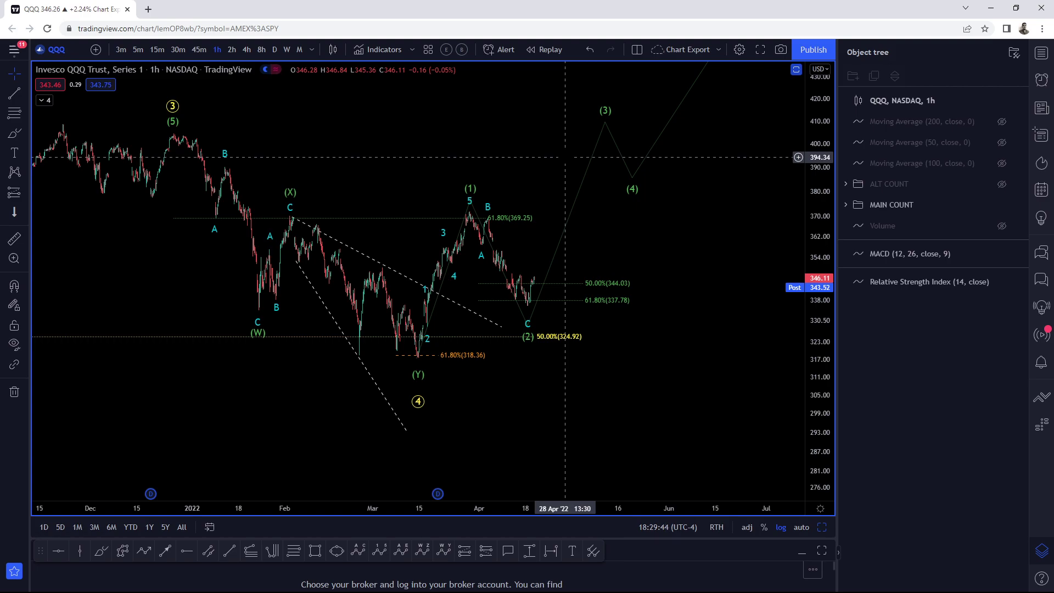
Step: Draw a Fib retracement from the wave (1) high to the recent low (50% 353.38, 61.8% 357.66)
{"action": "left_click", "coordinate": [295, 550]}
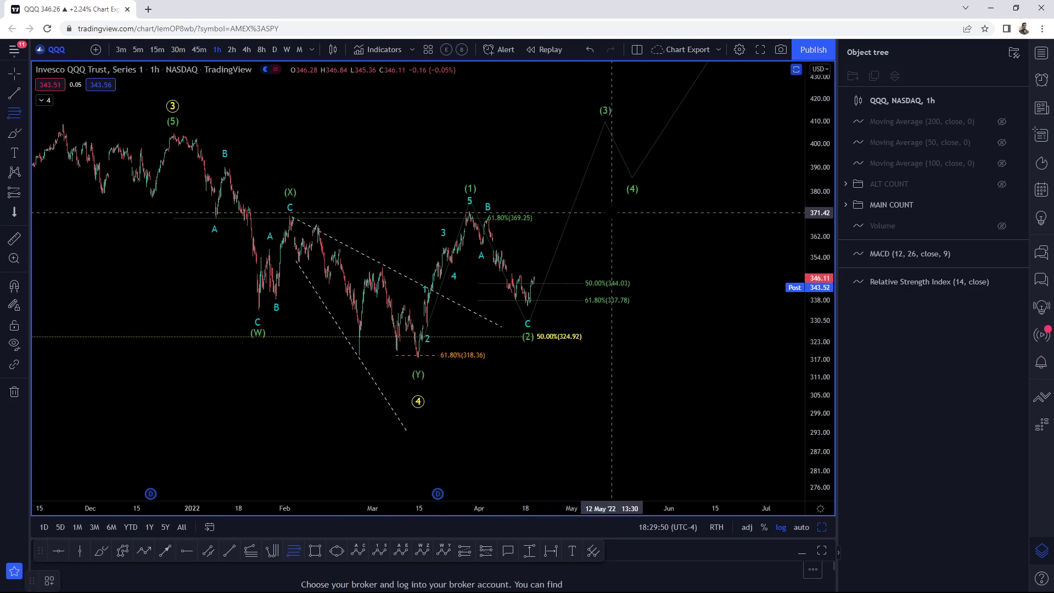
{"action": "left_click", "coordinate": [611, 213]}
{"action": "left_click", "coordinate": [637, 306]}
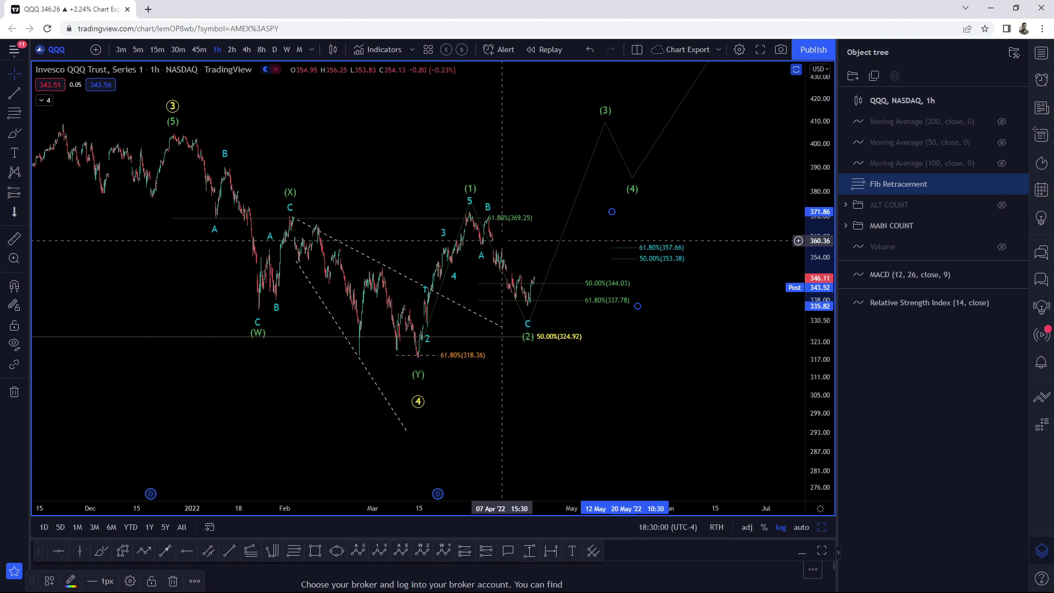
{"action": "left_click", "coordinate": [661, 363]}
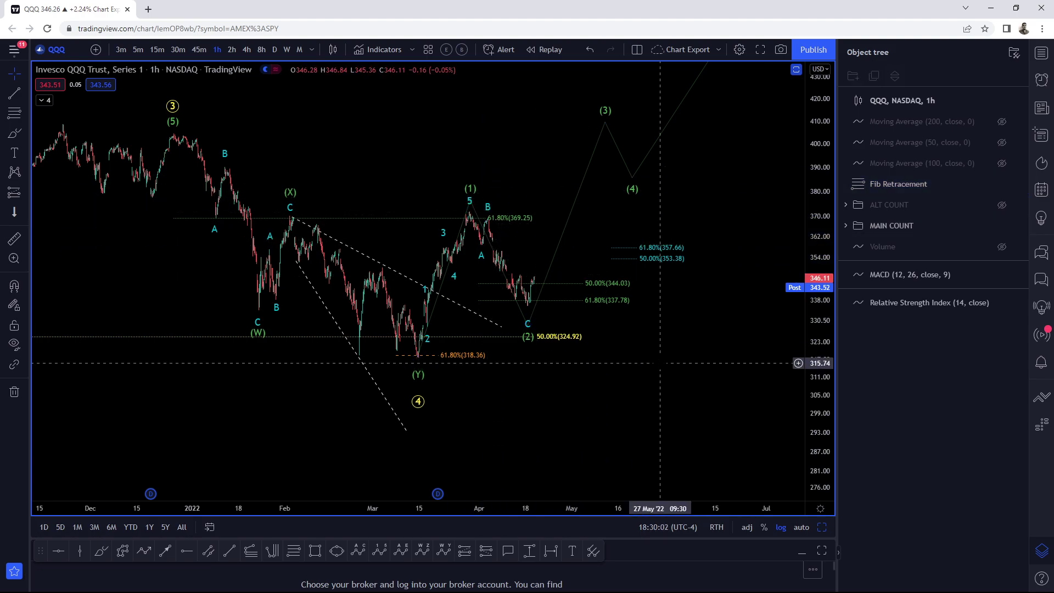
Step: Switch the chart to DIA and compress the price scale to show all wave labels
{"action": "type", "text": "dia"}
{"action": "key", "text": "Return"}
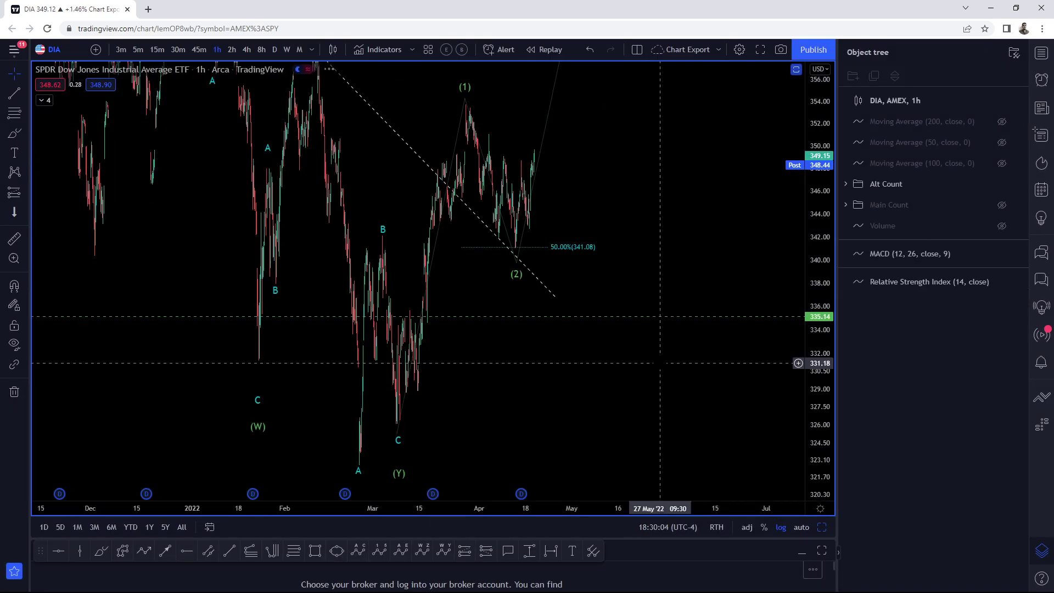
{"action": "left_click_drag", "start_coordinate": [810, 307], "coordinate": [809, 349]}
{"action": "scroll", "coordinate": [505, 351], "scroll_direction": "down", "scroll_amount": 3}
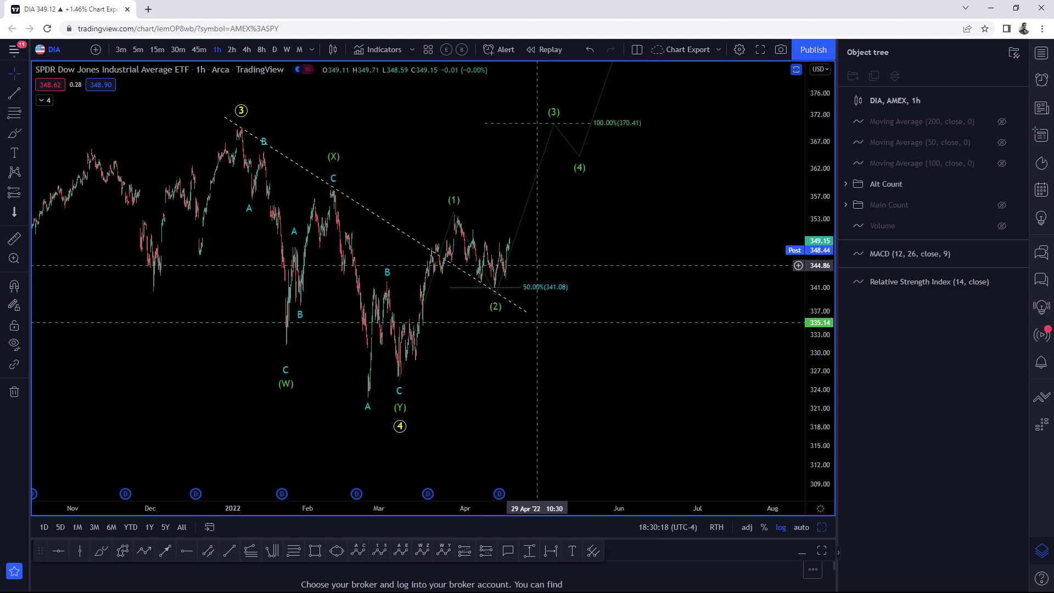
Step: Make the DIA Fib retracement's 0.5 level green
{"action": "left_click", "coordinate": [511, 286]}
{"action": "double_click", "coordinate": [511, 287]}
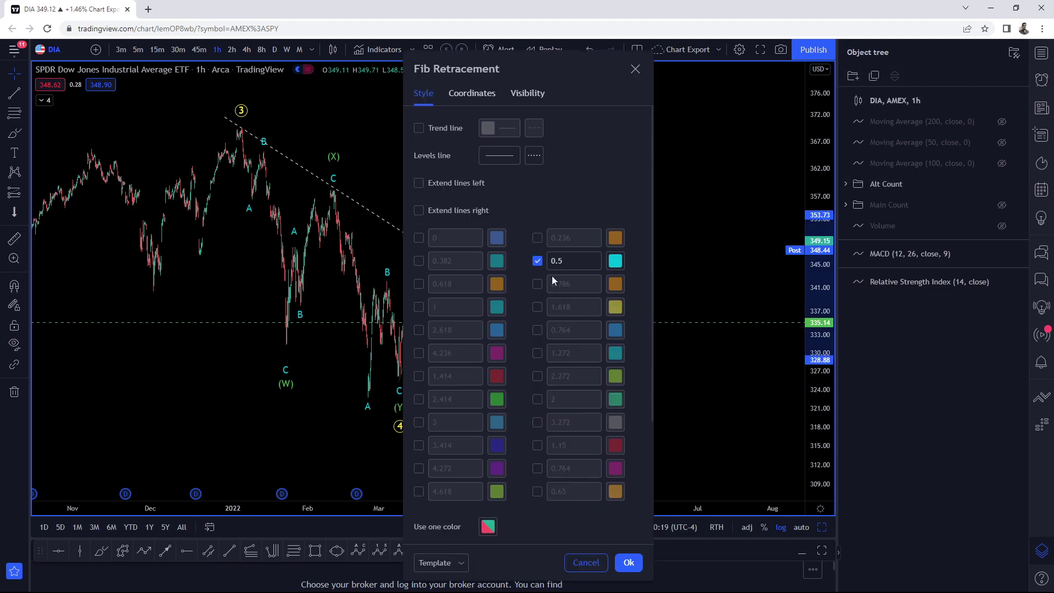
{"action": "left_click", "coordinate": [615, 262]}
{"action": "left_click", "coordinate": [655, 297]}
{"action": "key", "text": "Return"}
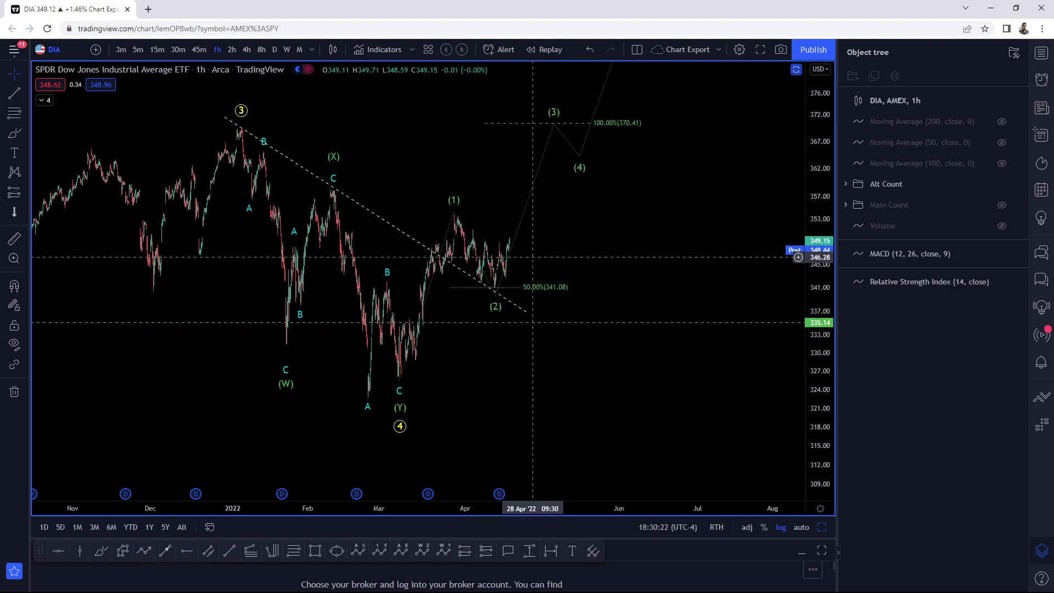
{"action": "scroll", "coordinate": [493, 205], "scroll_direction": "up", "scroll_amount": 3}
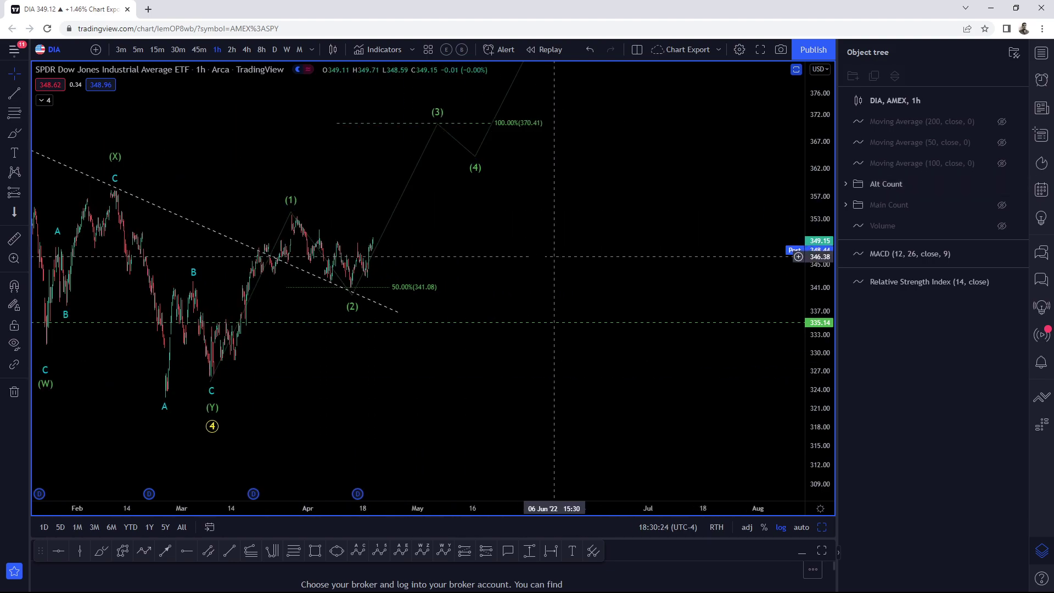
{"action": "left_click_drag", "start_coordinate": [258, 219], "coordinate": [329, 234]}
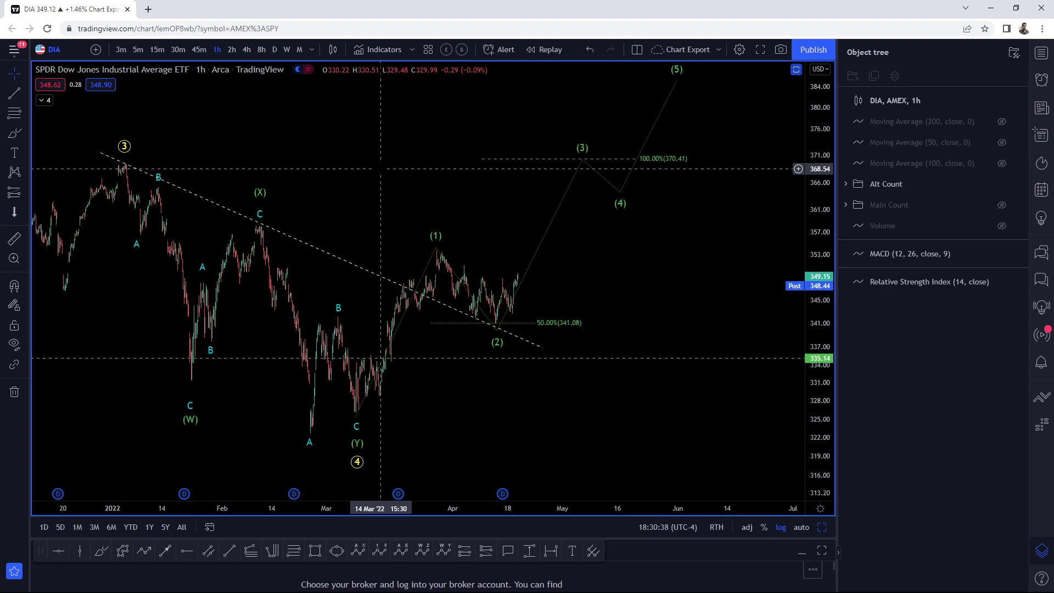
Step: Switch the chart to XLY and compress its price range to fit the wave labels
{"action": "type", "text": "XLY"}
{"action": "key", "text": "Return"}
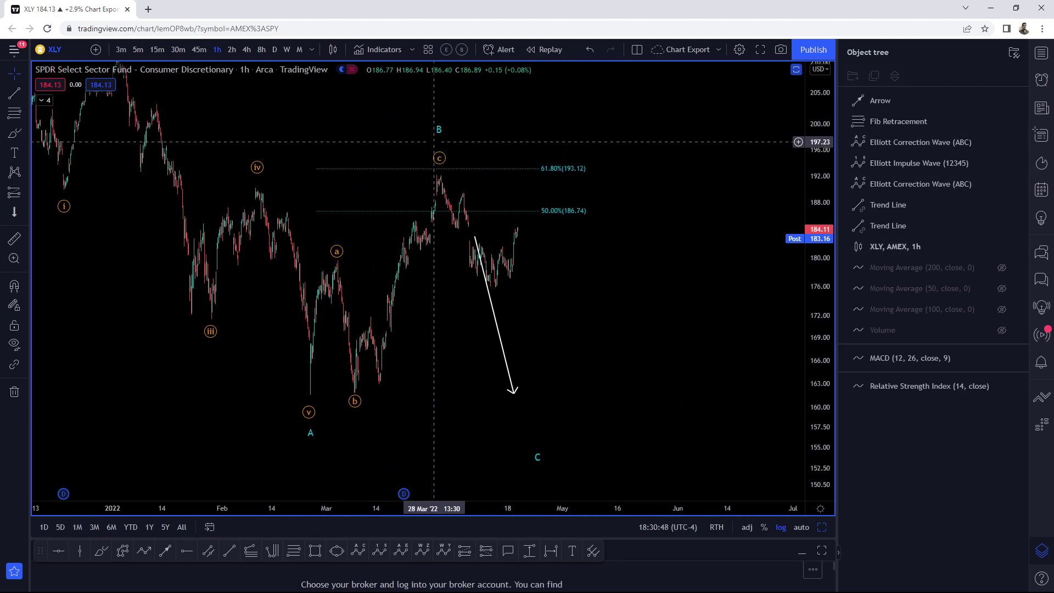
{"action": "scroll", "coordinate": [571, 176], "scroll_direction": "down", "scroll_amount": 1}
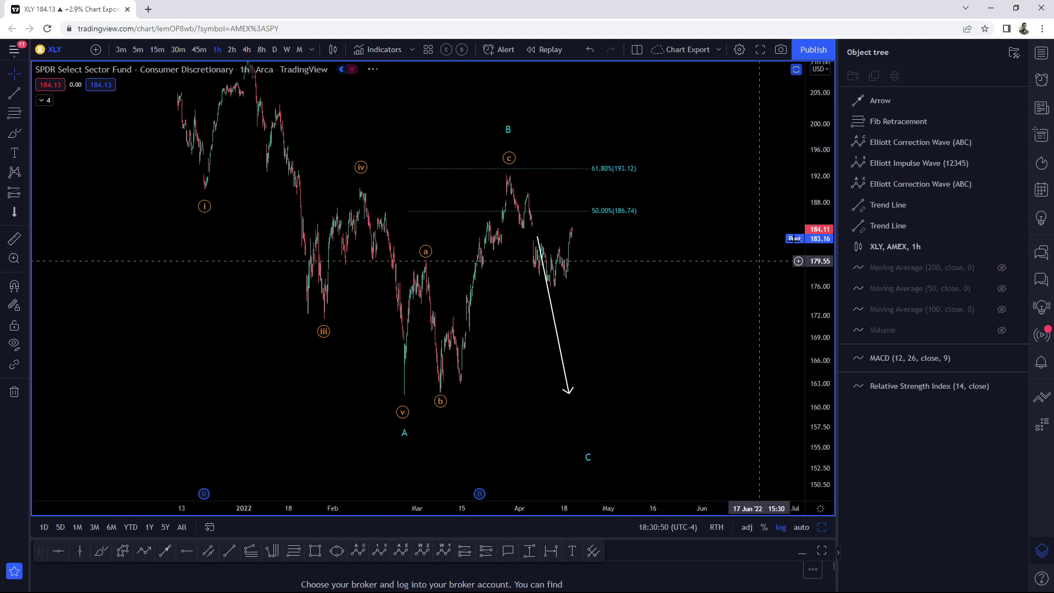
{"action": "left_click_drag", "start_coordinate": [823, 176], "coordinate": [828, 246]}
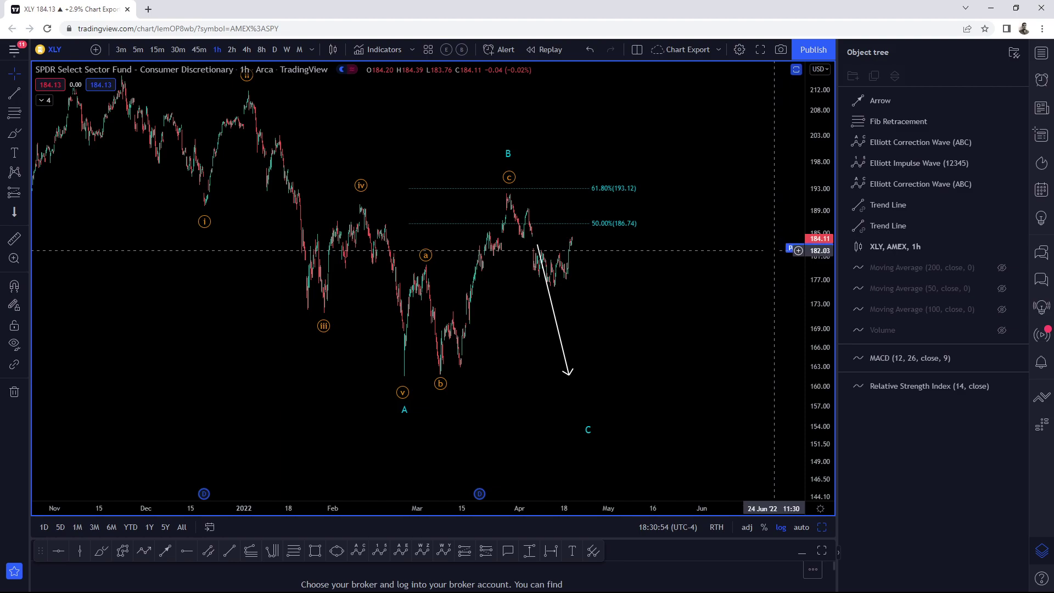
{"action": "left_click_drag", "start_coordinate": [631, 275], "coordinate": [616, 277]}
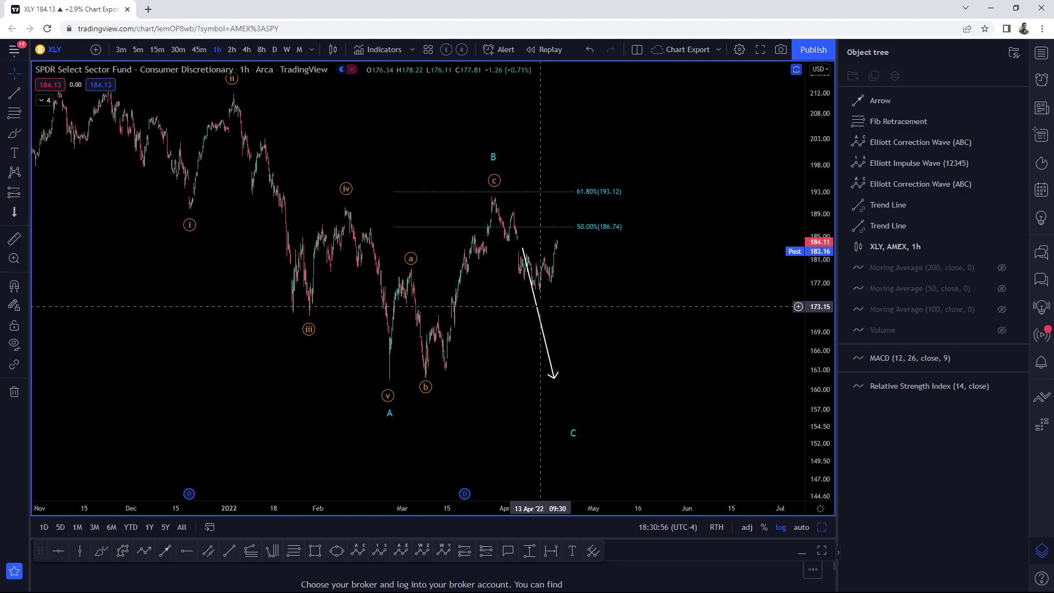
Step: Move the white bearish arrow to the latest bars and push the wave C point further right and lower
{"action": "left_click", "coordinate": [538, 312]}
{"action": "left_click_drag", "start_coordinate": [538, 311], "coordinate": [577, 323]}
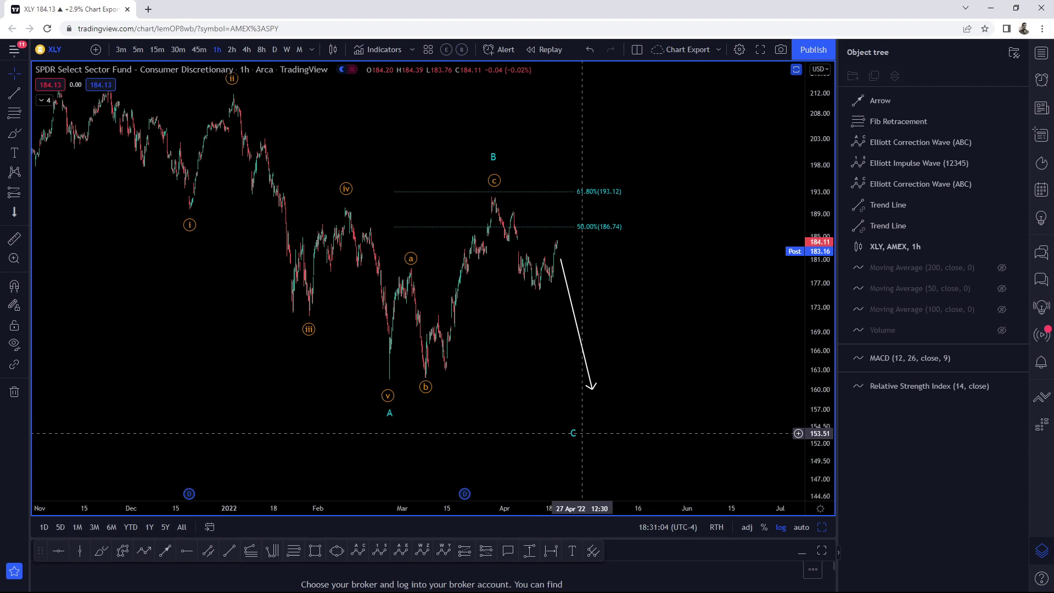
{"action": "left_click", "coordinate": [573, 432]}
{"action": "left_click_drag", "start_coordinate": [606, 443], "coordinate": [645, 448]}
{"action": "left_click", "coordinate": [497, 222]}
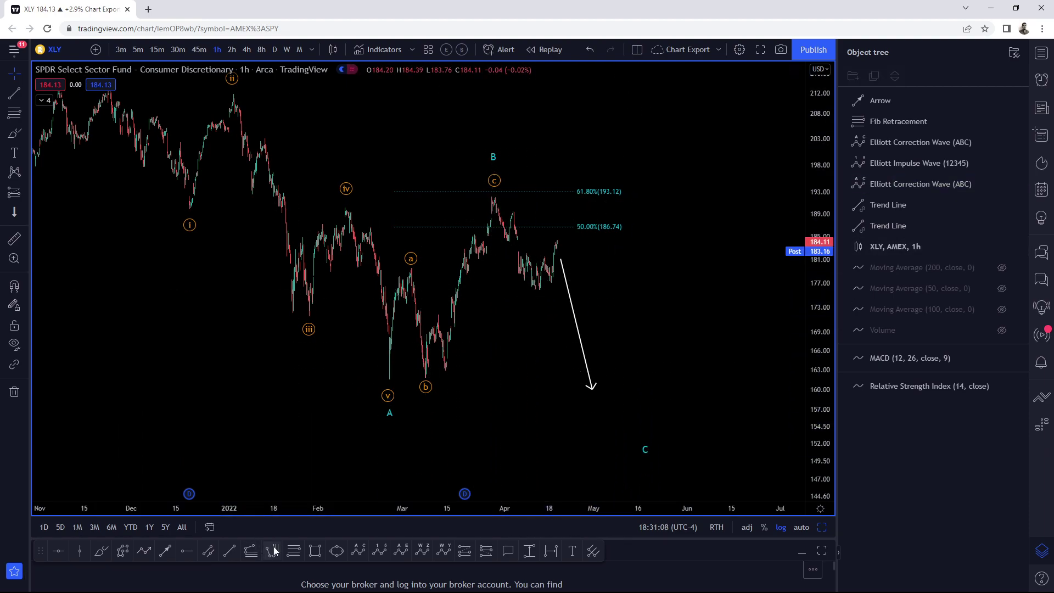
Step: Draw a Fib retracement on XLY from the wave b low to the recent high (50% at 176.24)
{"action": "left_click", "coordinate": [294, 547]}
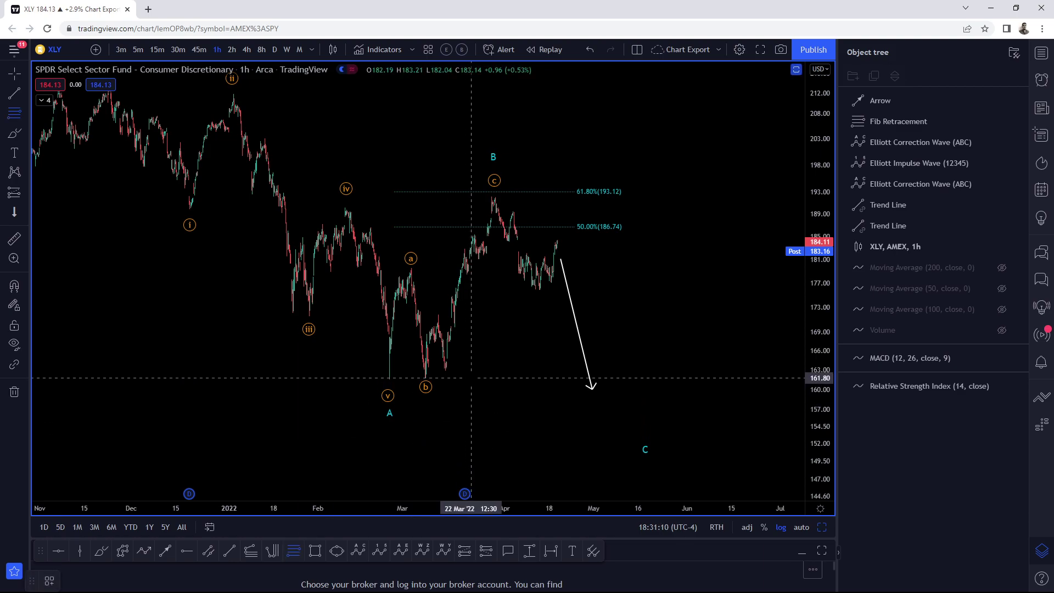
{"action": "left_click", "coordinate": [470, 378]}
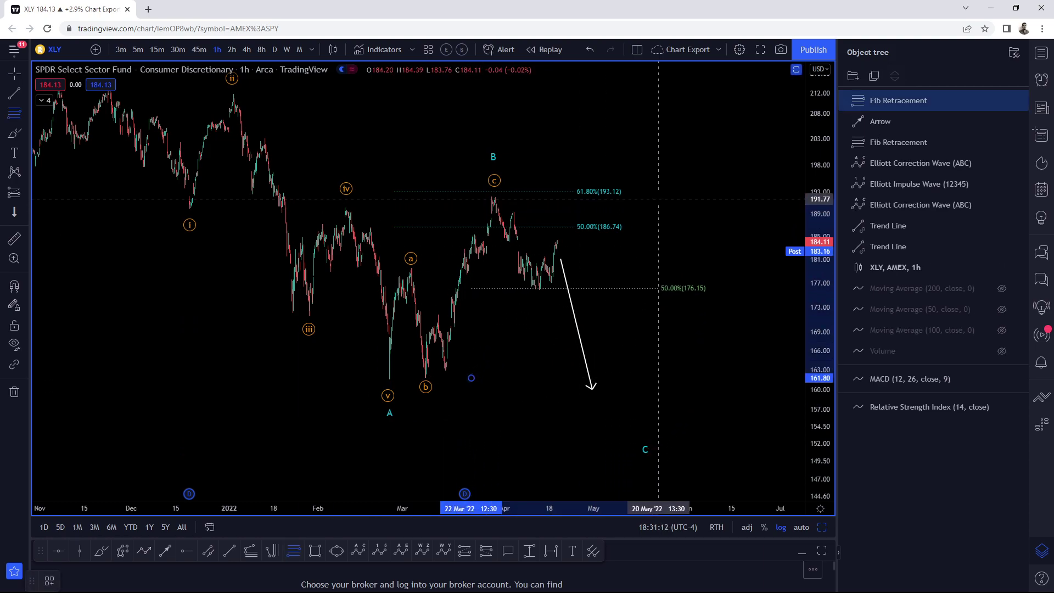
{"action": "left_click", "coordinate": [658, 199]}
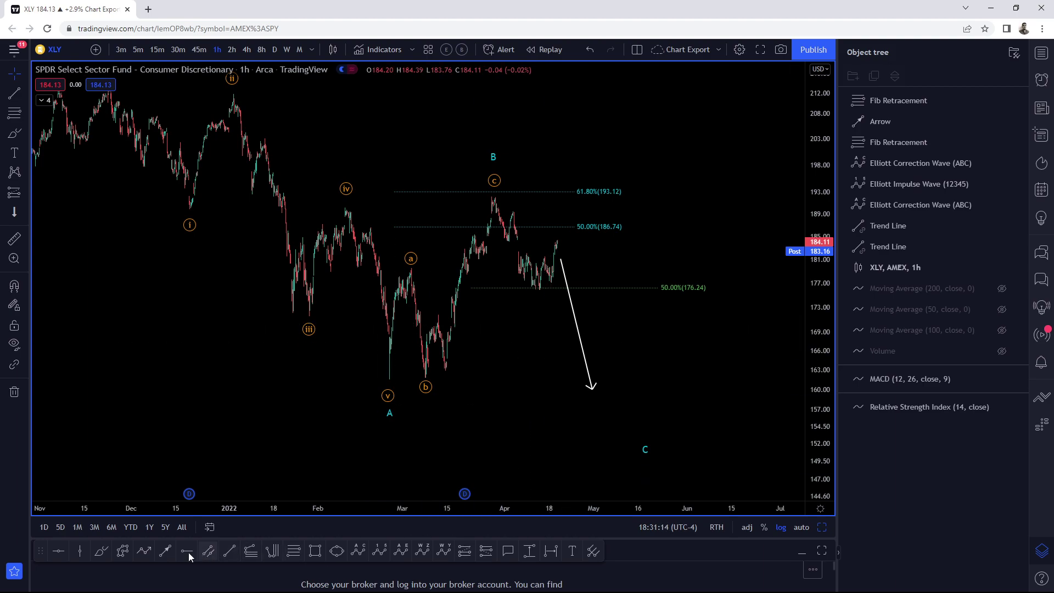
Step: Sketch brush strokes along the projected path and around the recent low, then undo them with Ctrl+Z
{"action": "left_click", "coordinate": [99, 550]}
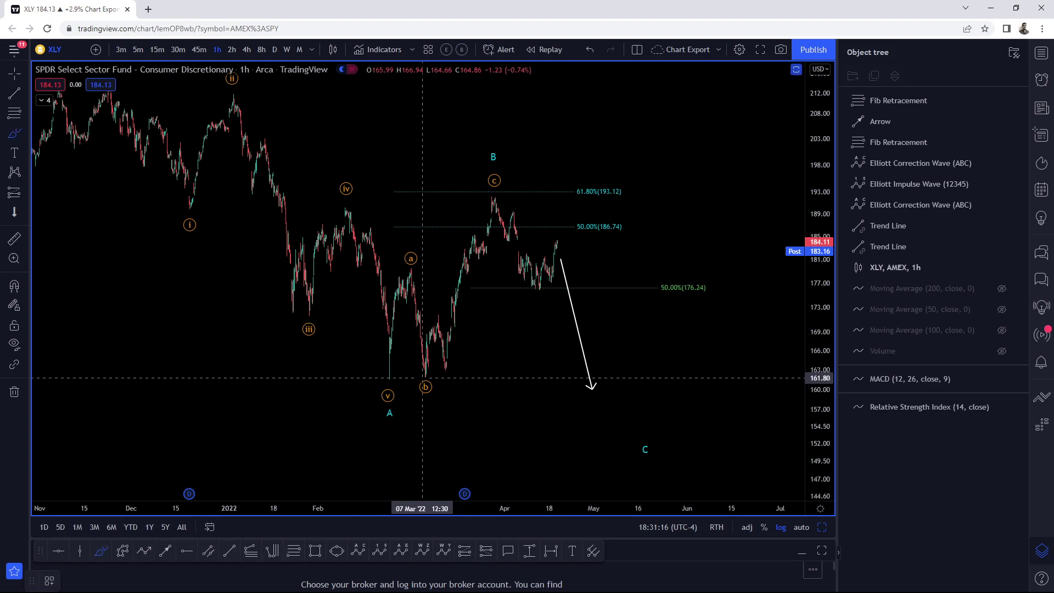
{"action": "mouse_move", "coordinate": [424, 375]}
{"action": "left_mouse_down"}
{"action": "mouse_move", "coordinate": [467, 283]}
{"action": "mouse_move", "coordinate": [544, 289]}
{"action": "mouse_move", "coordinate": [631, 107]}
{"action": "left_mouse_up"}
{"action": "mouse_move", "coordinate": [559, 281]}
{"action": "left_mouse_down"}
{"action": "mouse_move", "coordinate": [582, 243]}
{"action": "mouse_move", "coordinate": [609, 304]}
{"action": "left_mouse_up"}
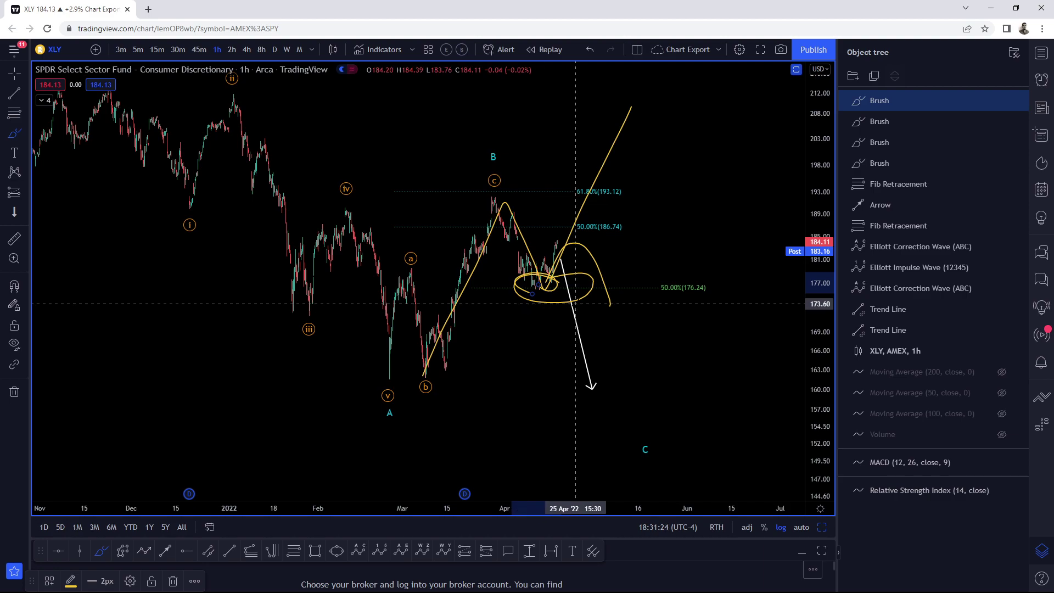
{"action": "key", "text": "ctrl+z"}
{"action": "key", "text": "ctrl+z"}
{"action": "key", "text": "ctrl+z"}
{"action": "key", "text": "ctrl+z"}
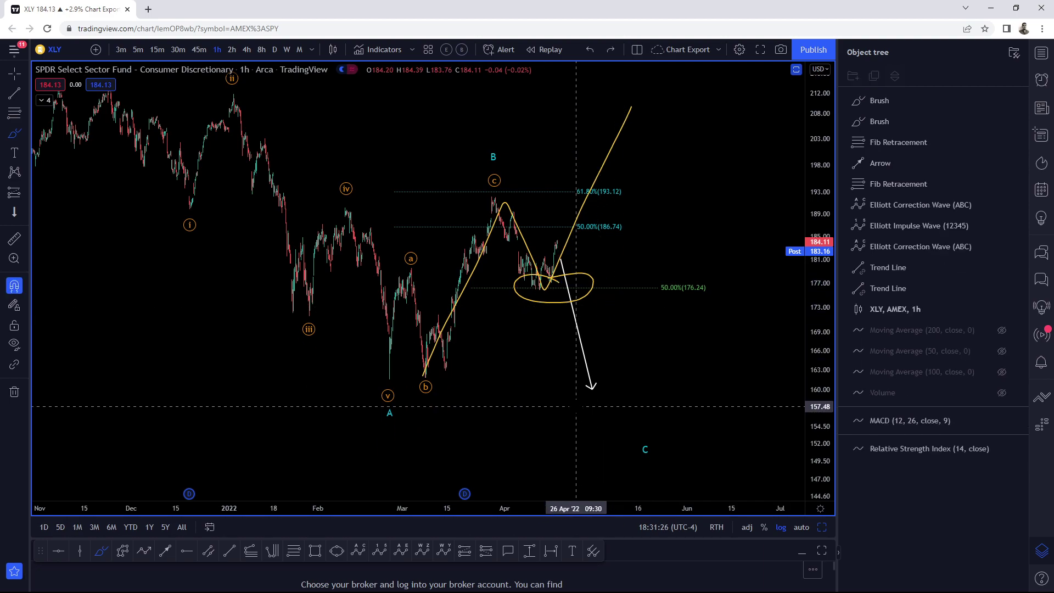
{"action": "key", "text": "Escape"}
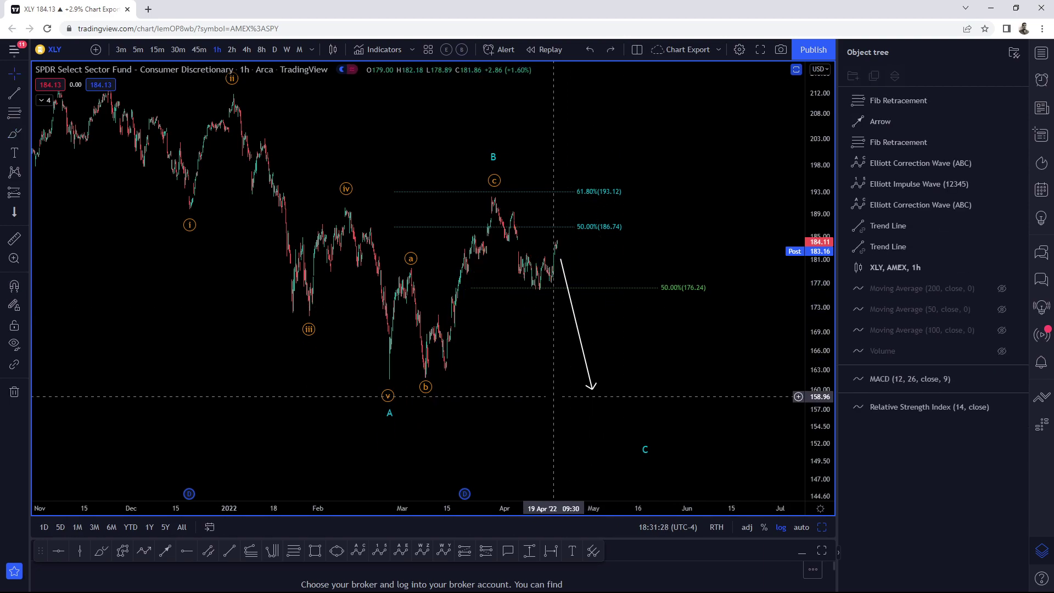